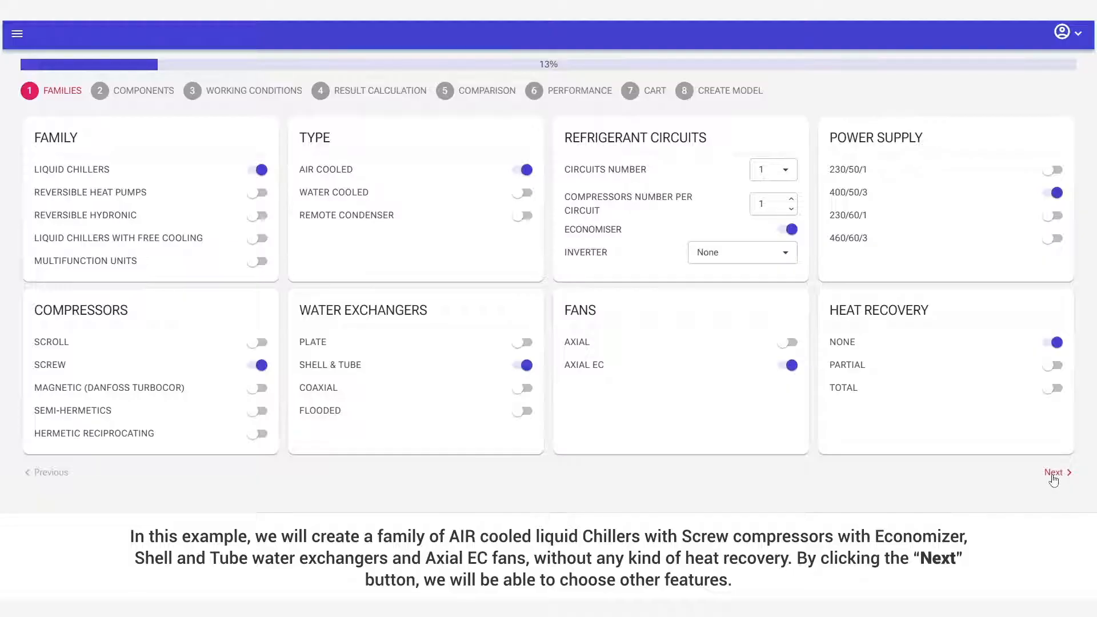
Proceed to the component choices and set the refrigerant to R513A, with BITZER as the compressor and water exchanger brand.
click(1055, 479)
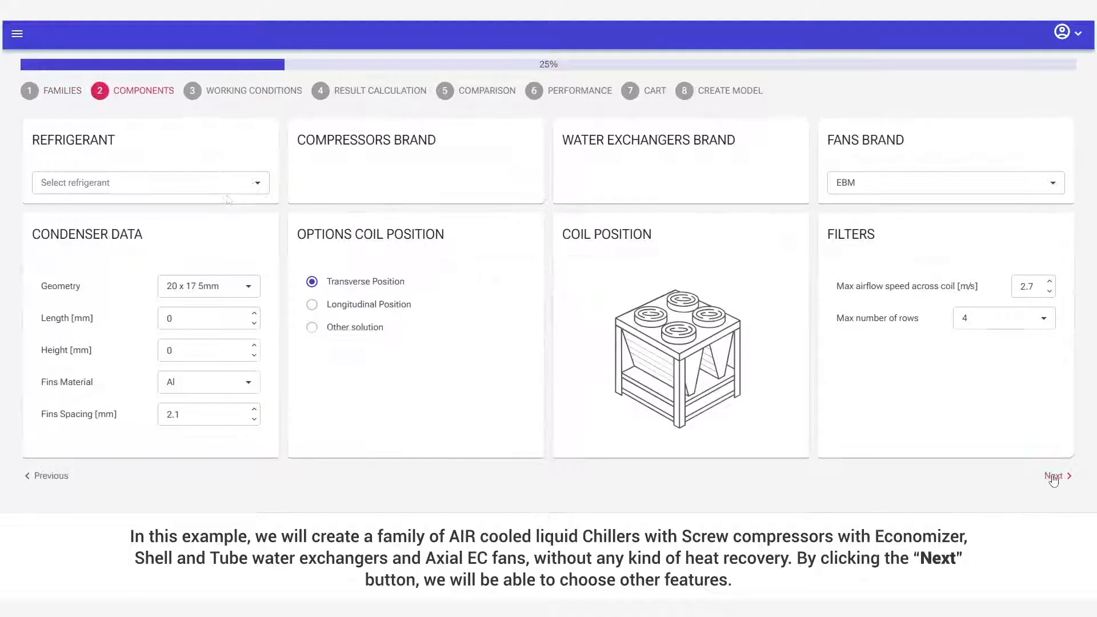
click(229, 185)
click(159, 265)
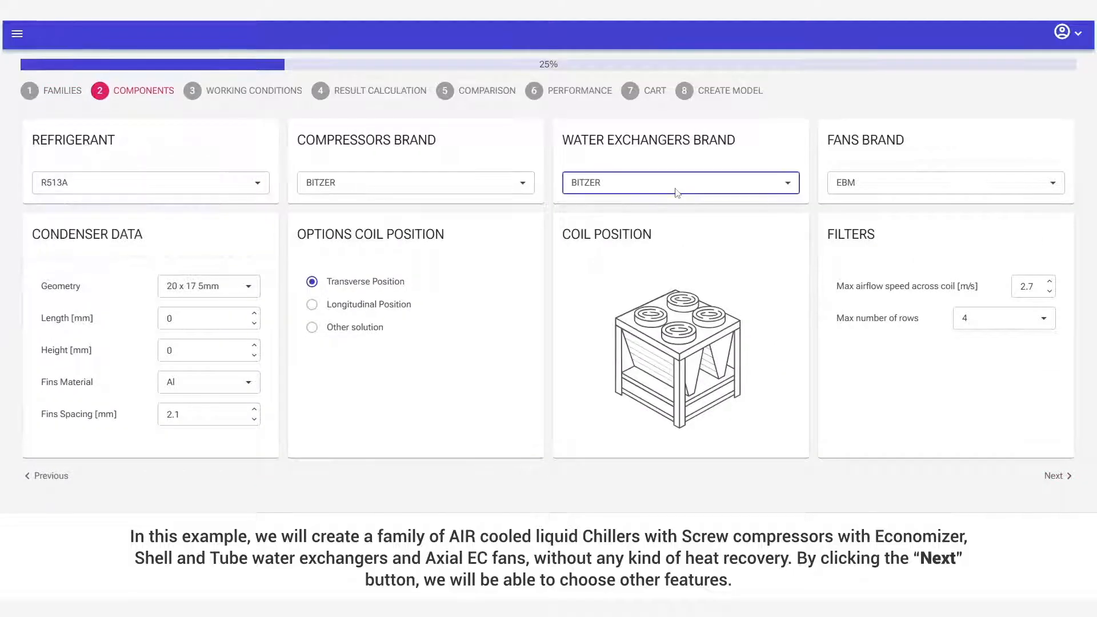
Set the condenser geometry to 25 x 21.65 5/16 and choose the transverse coil position.
click(229, 286)
scroll(232, 321, down, 1)
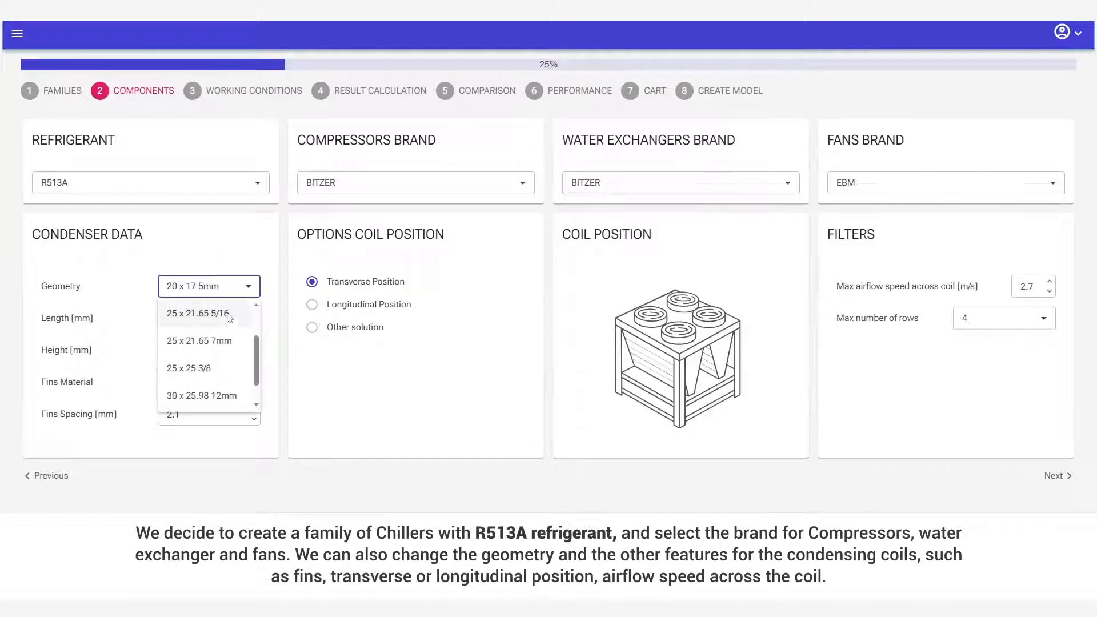
click(230, 320)
click(316, 307)
click(333, 284)
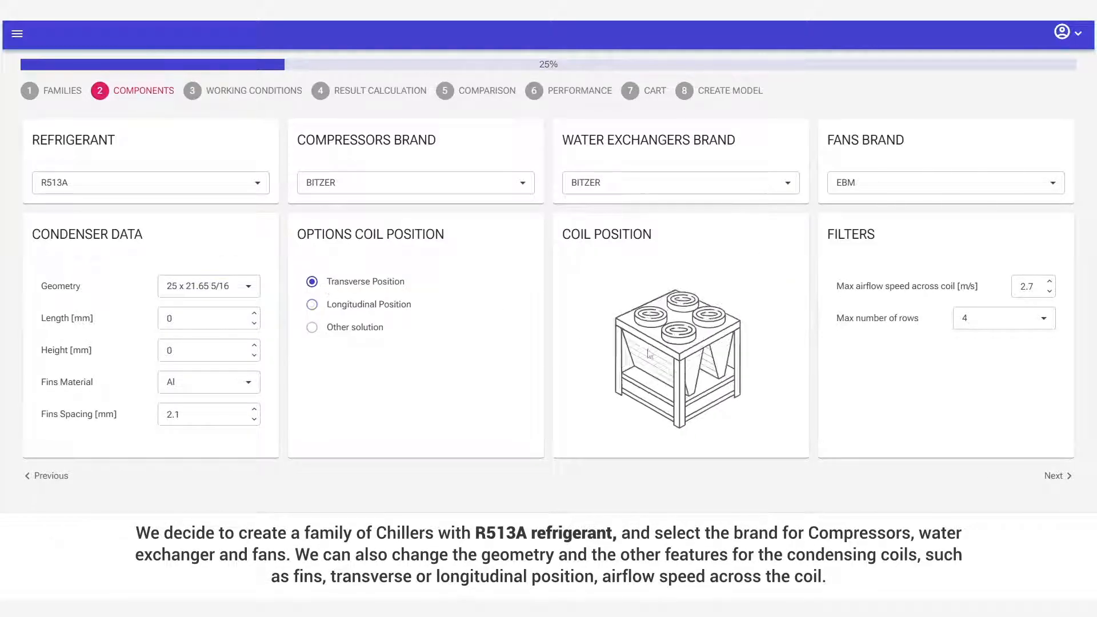
Set the maximum airflow speed across the coil to 3 m/s and accept the default cooling mode working conditions.
click(1032, 292)
key(BackSpace)
key(BackSpace)
key(BackSpace)
text(3)
click(1054, 476)
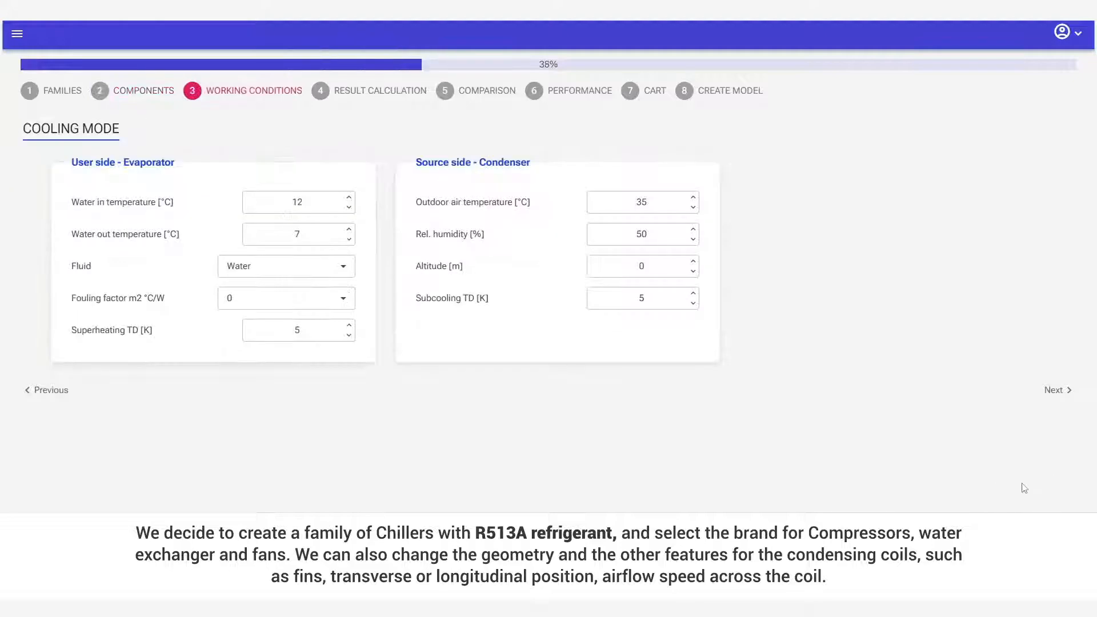
click(1054, 392)
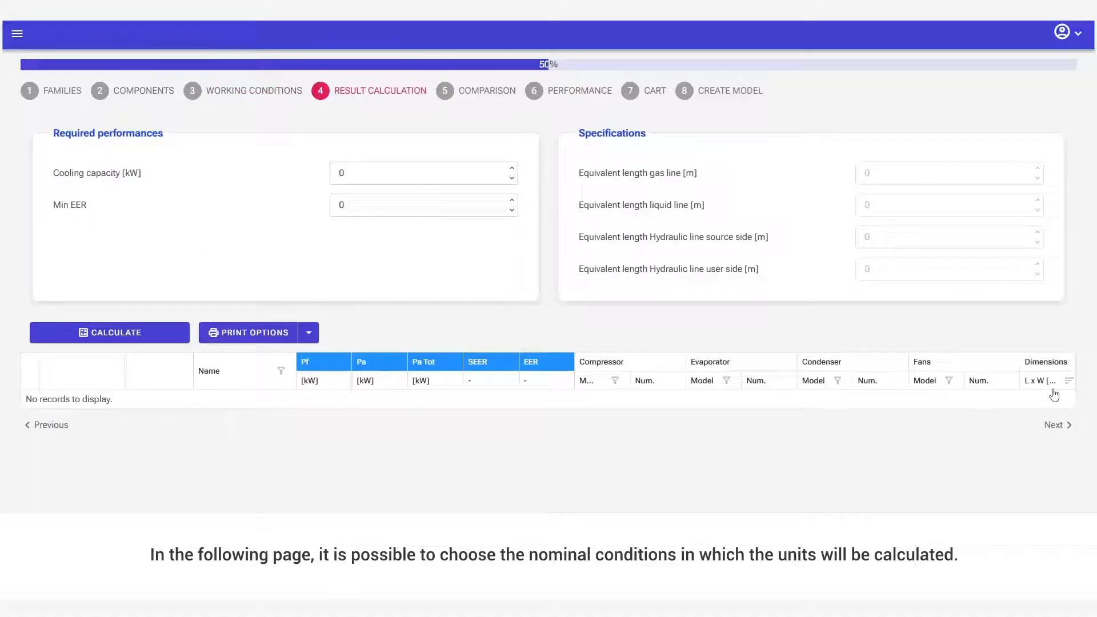
Calculate the possible configurations for a cooling capacity of 150 kW and a minimum EER of 3.
click(392, 175)
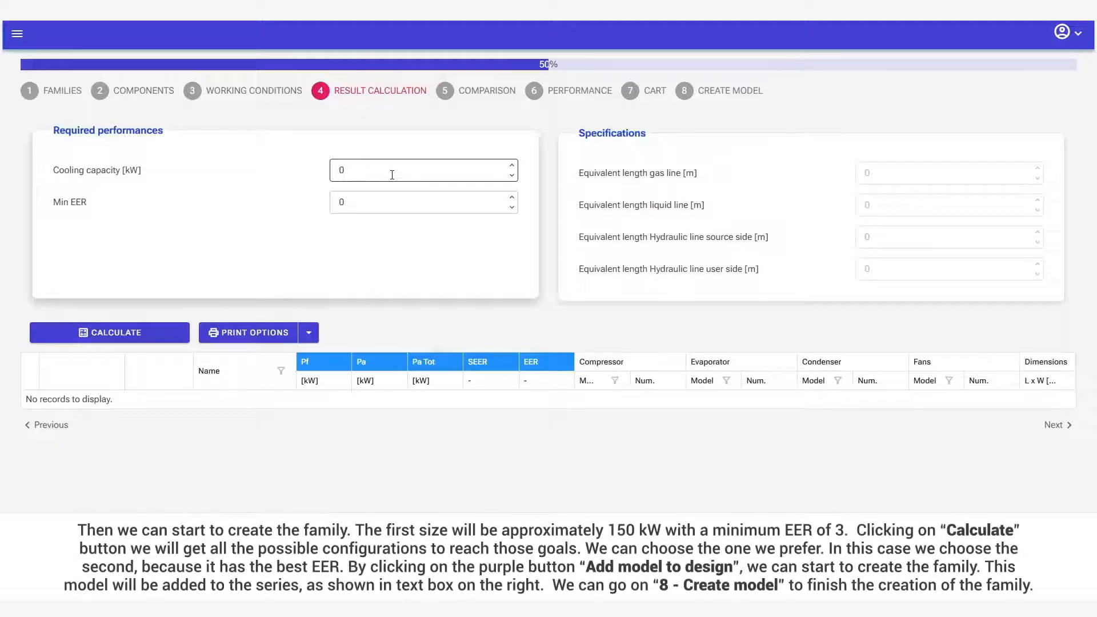
key(BackSpace)
text(150)
click(381, 205)
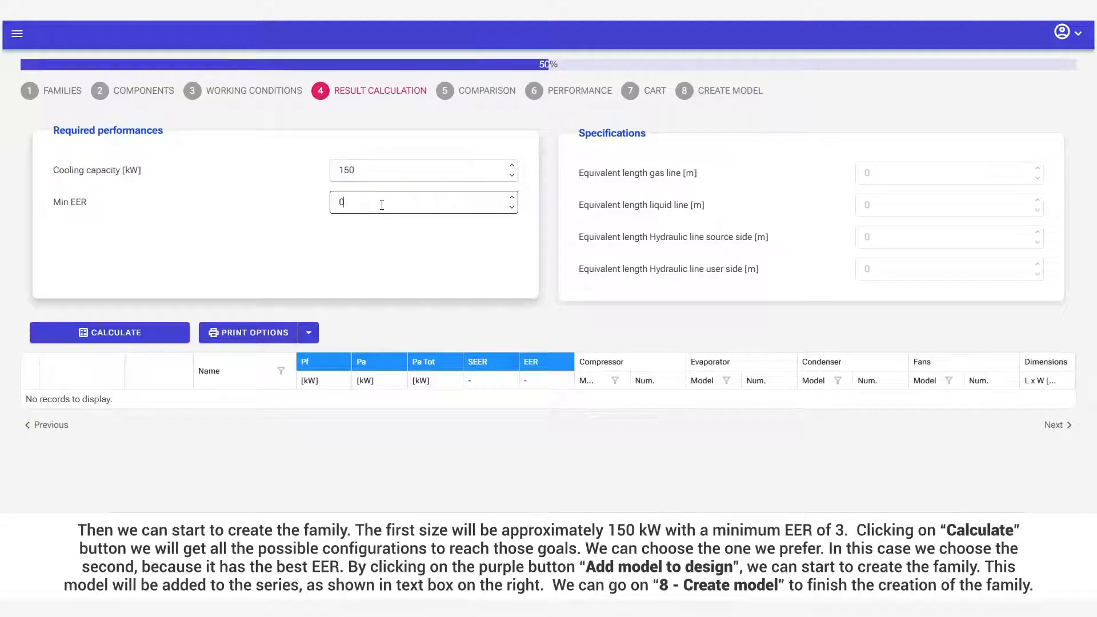
text(3)
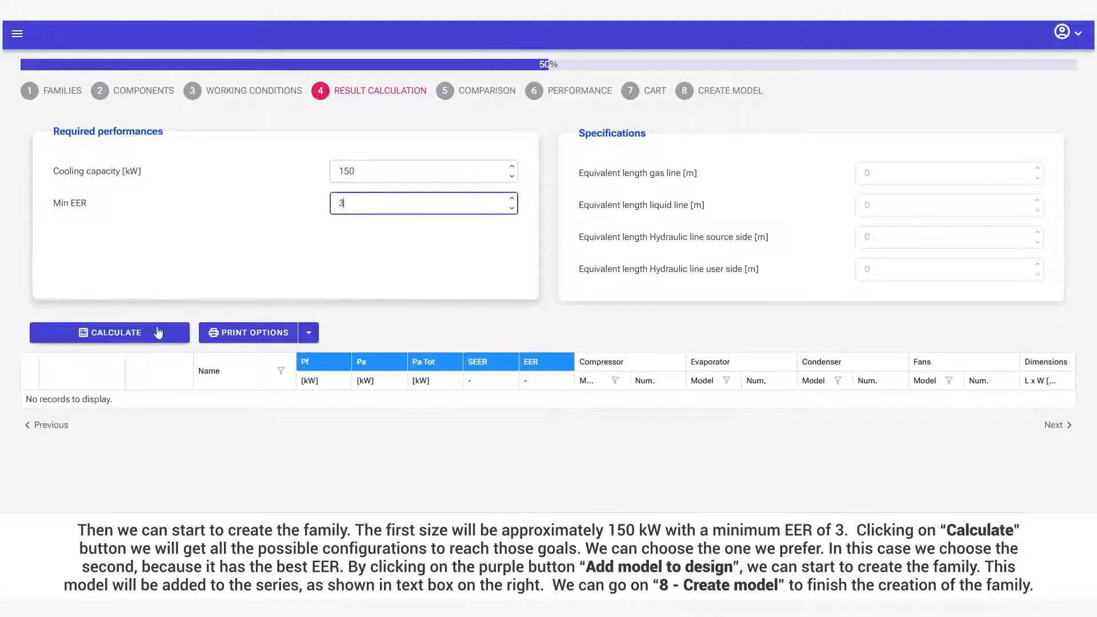
click(139, 335)
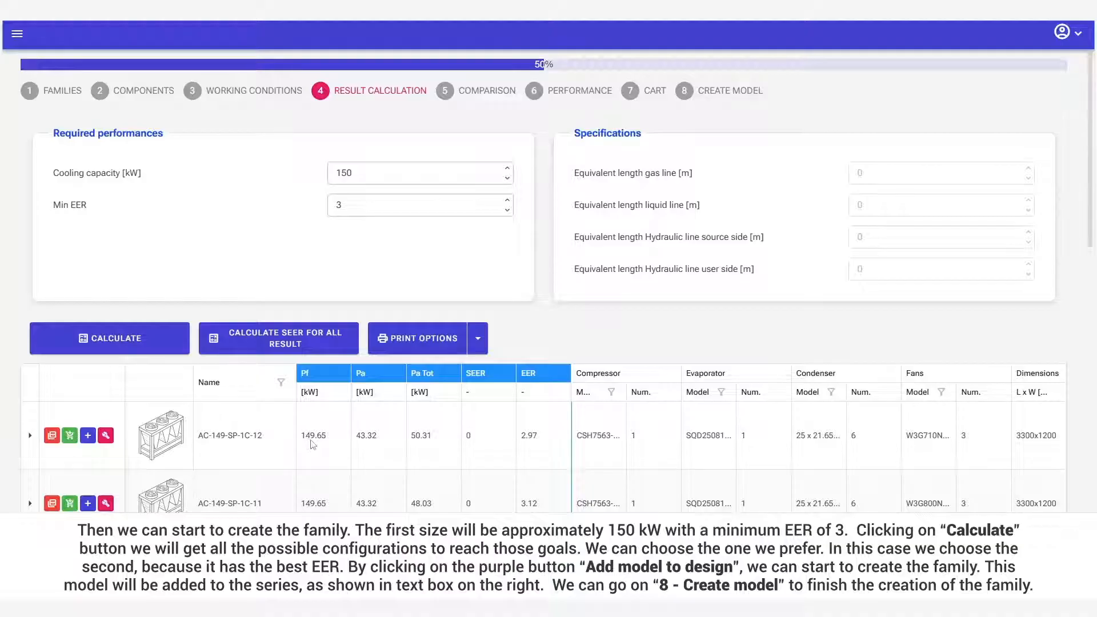
Add the second result, AC-149-SP-1C-11, to the model design.
scroll(383, 439, down, 1)
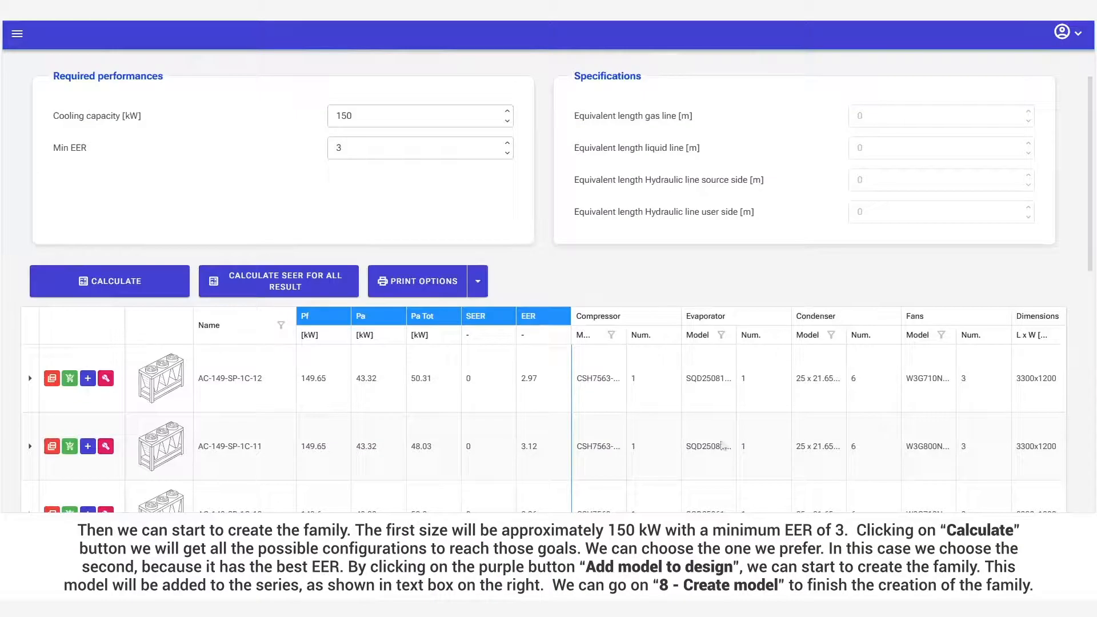
click(107, 447)
scroll(204, 438, up, 1)
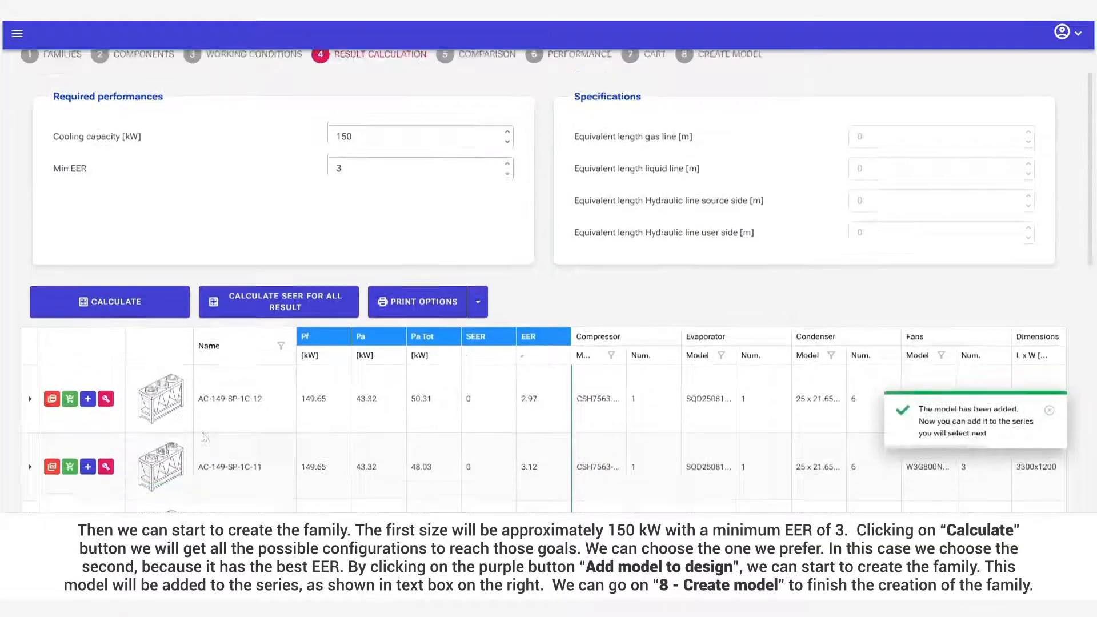
scroll(204, 437, up, 1)
Create and save a new machine named IDEA Spar with the image EcoSpar.jpg.
click(704, 92)
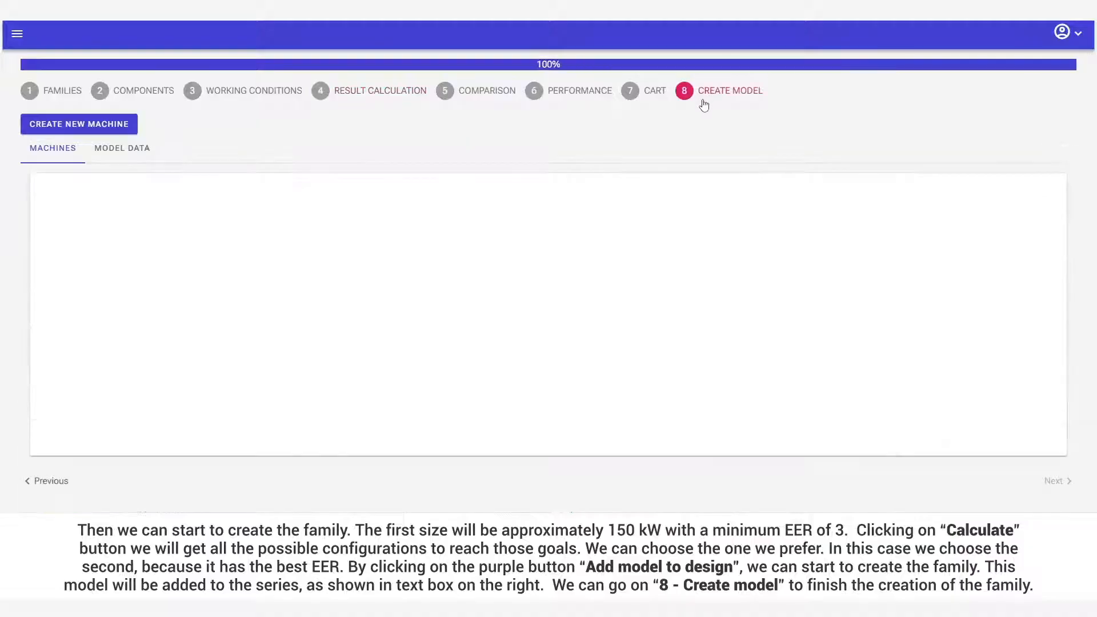
click(80, 125)
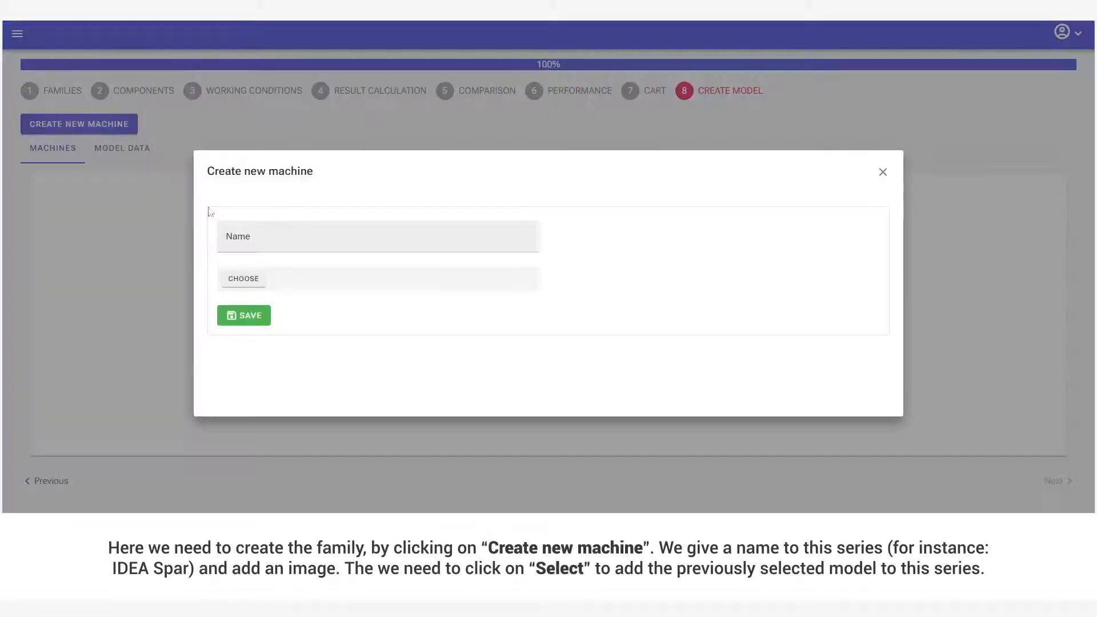
click(281, 241)
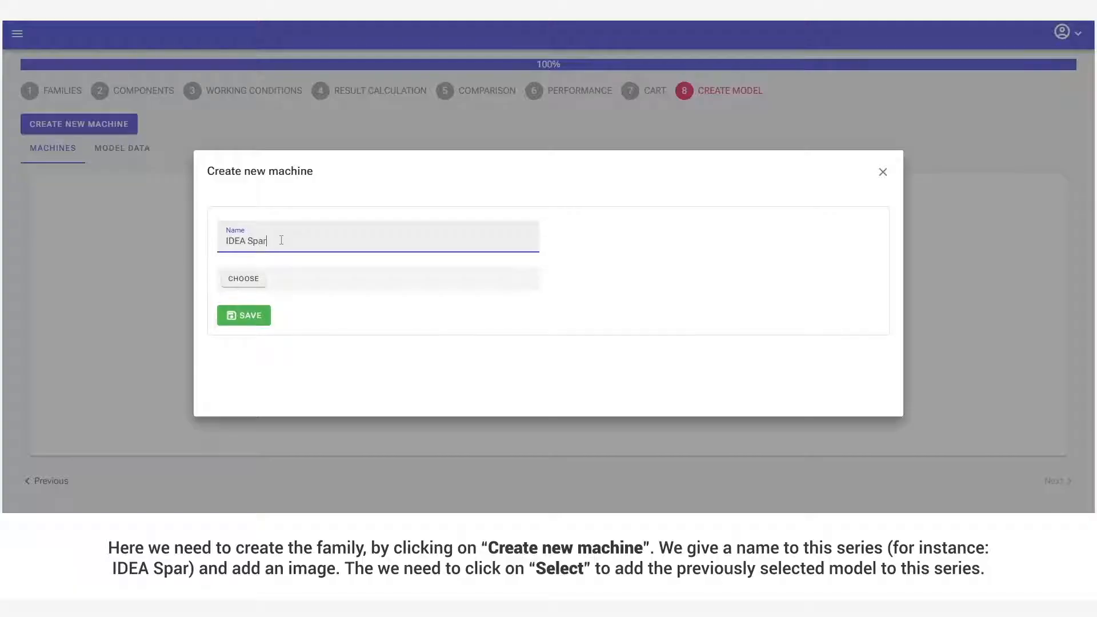
click(246, 279)
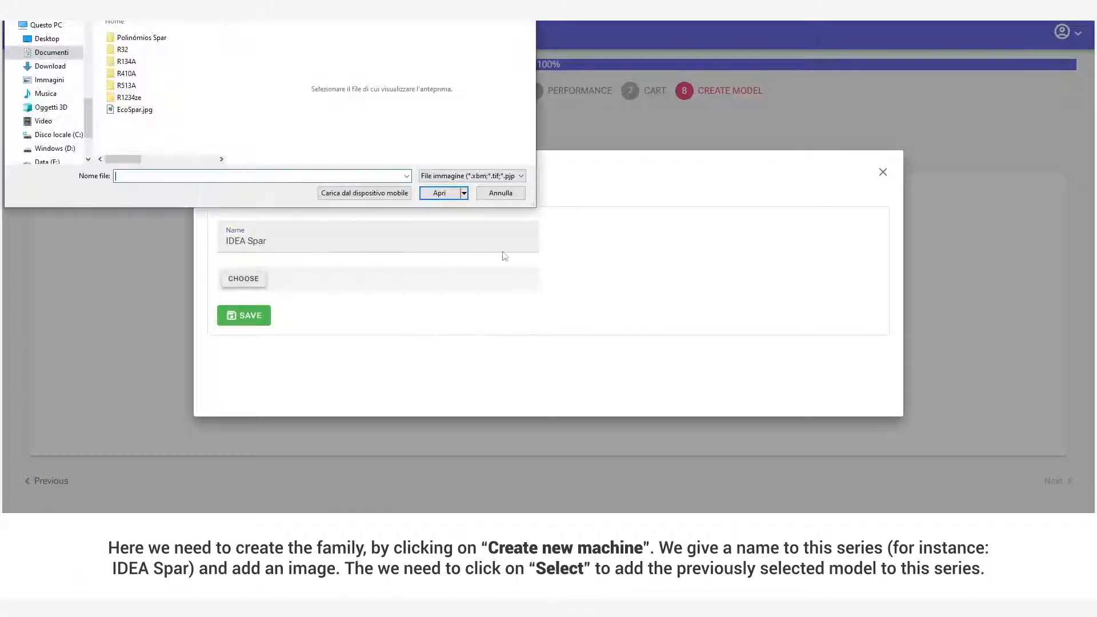
click(134, 109)
click(440, 193)
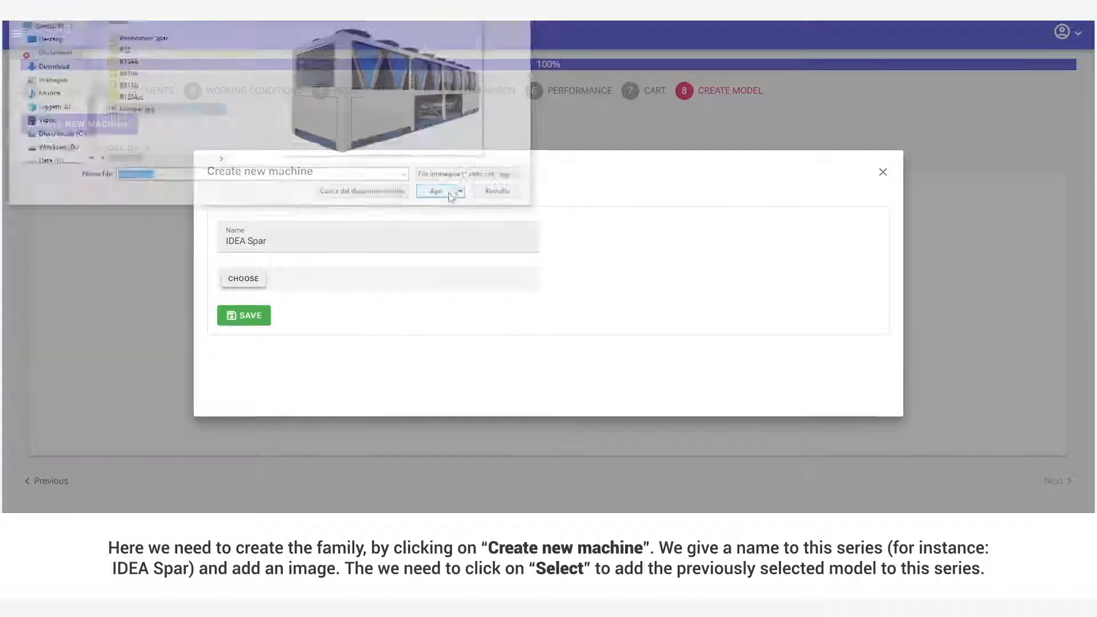
click(245, 364)
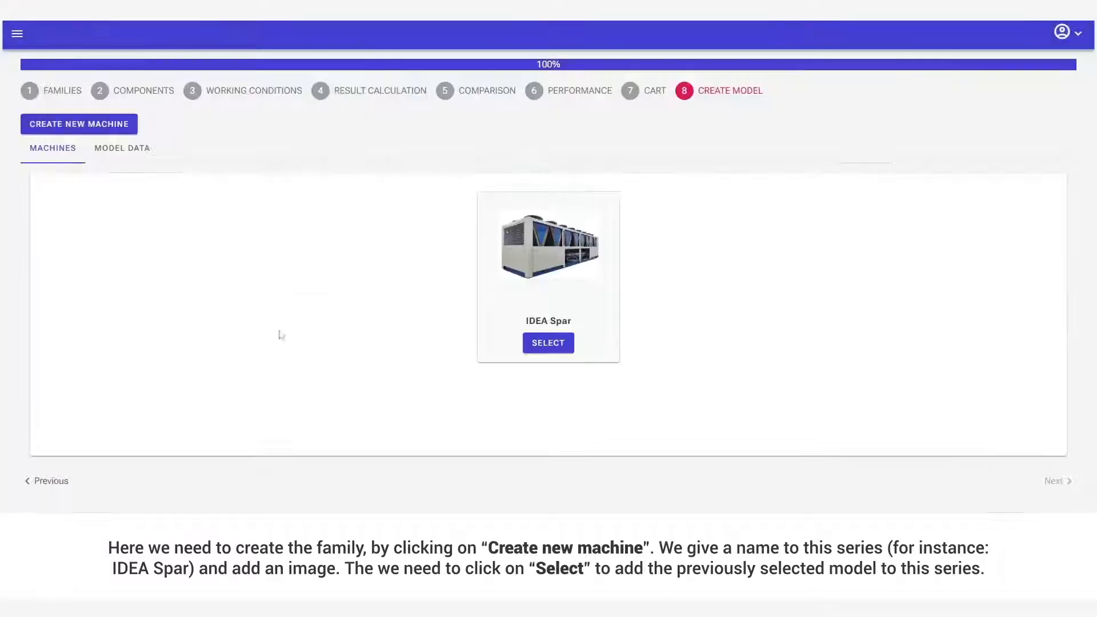
Select the IDEA Spar machine and save the chosen model in it under the name 150B.
click(559, 346)
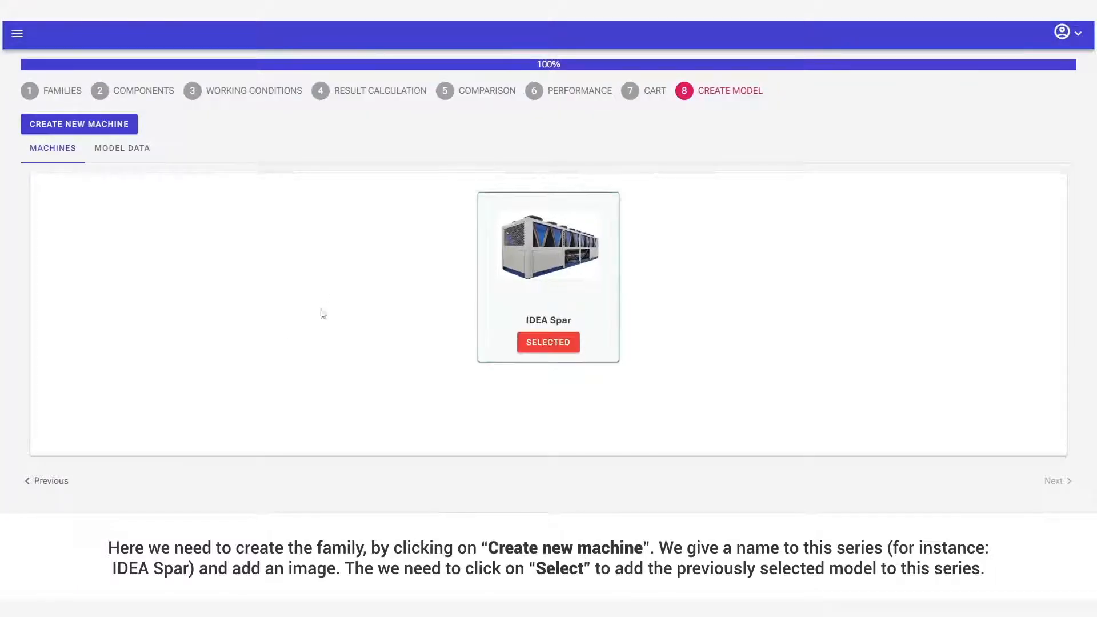
click(147, 152)
click(193, 221)
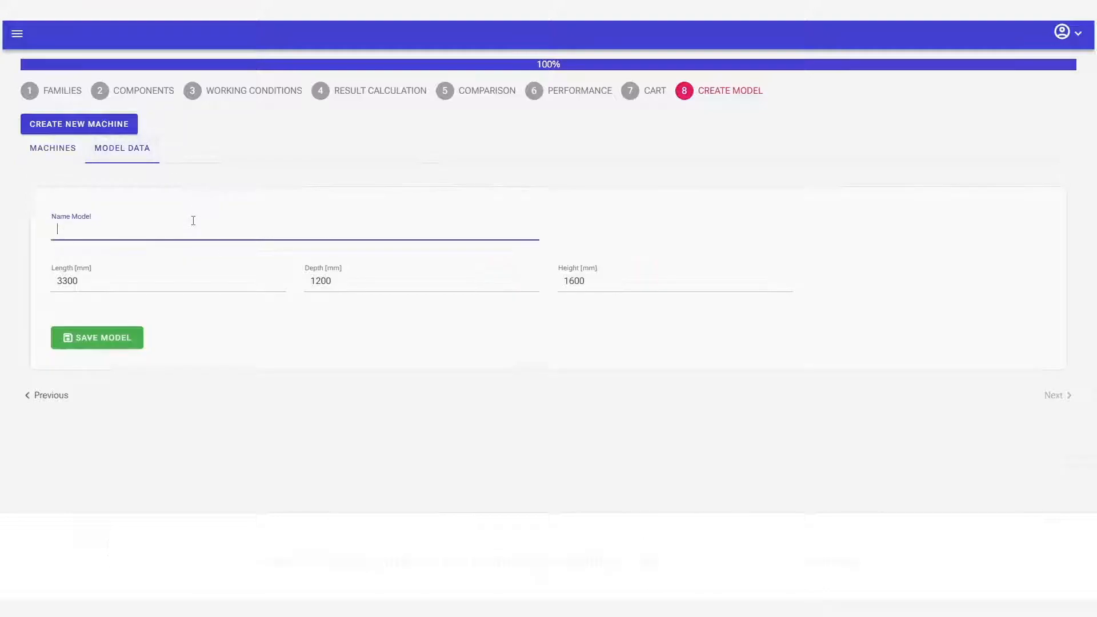
text(150)
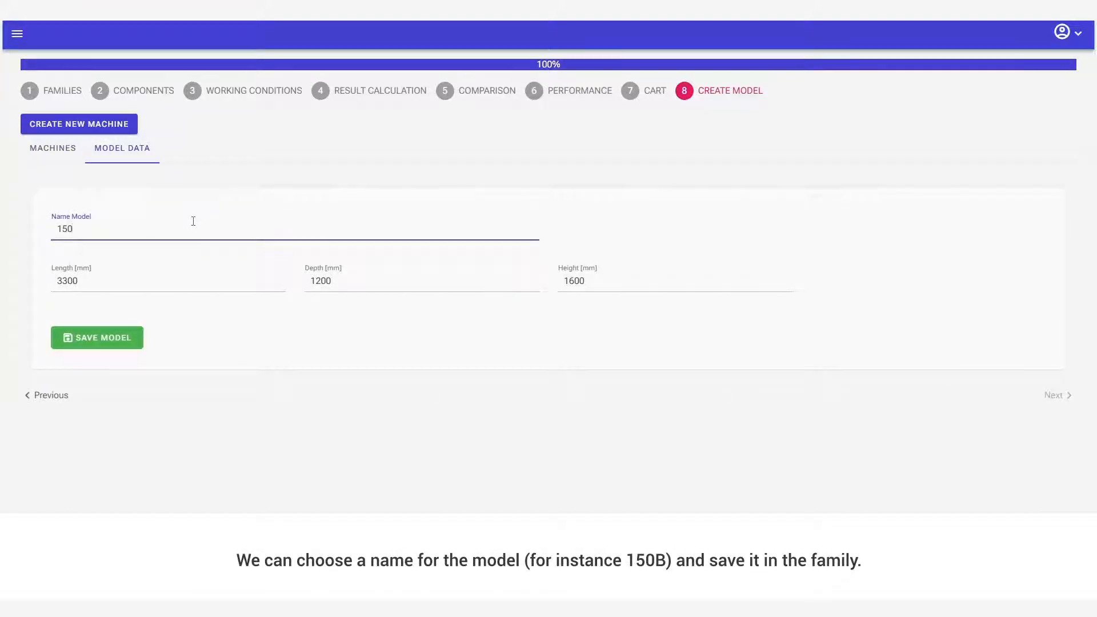
text(B)
click(105, 342)
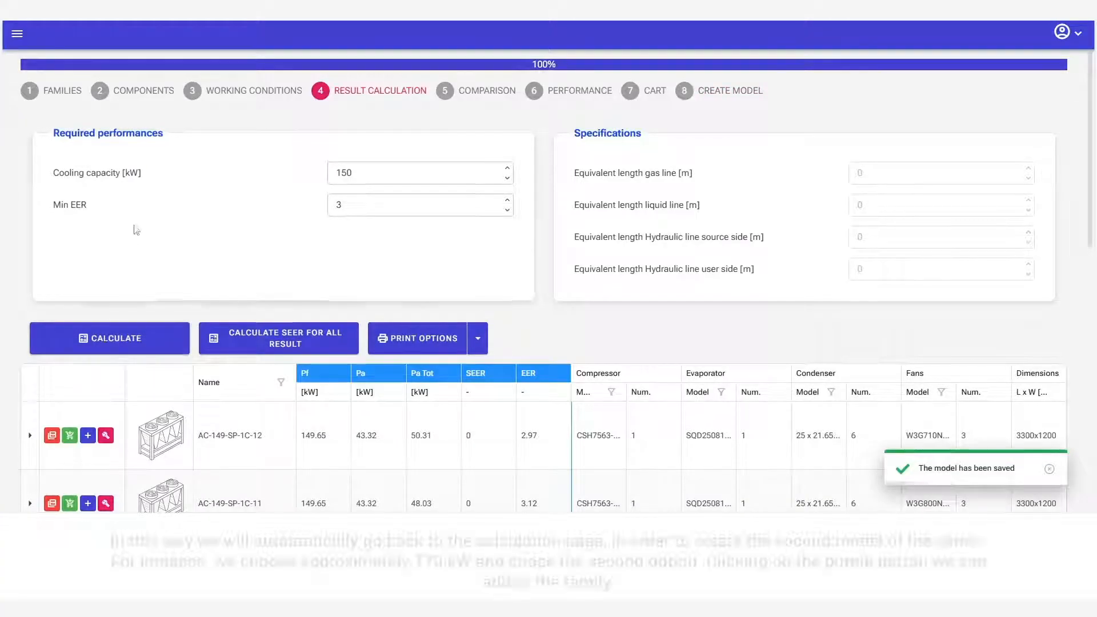
Change the required cooling capacity to 170 kW and recalculate the configurations.
click(363, 175)
key(BackSpace)
key(BackSpace)
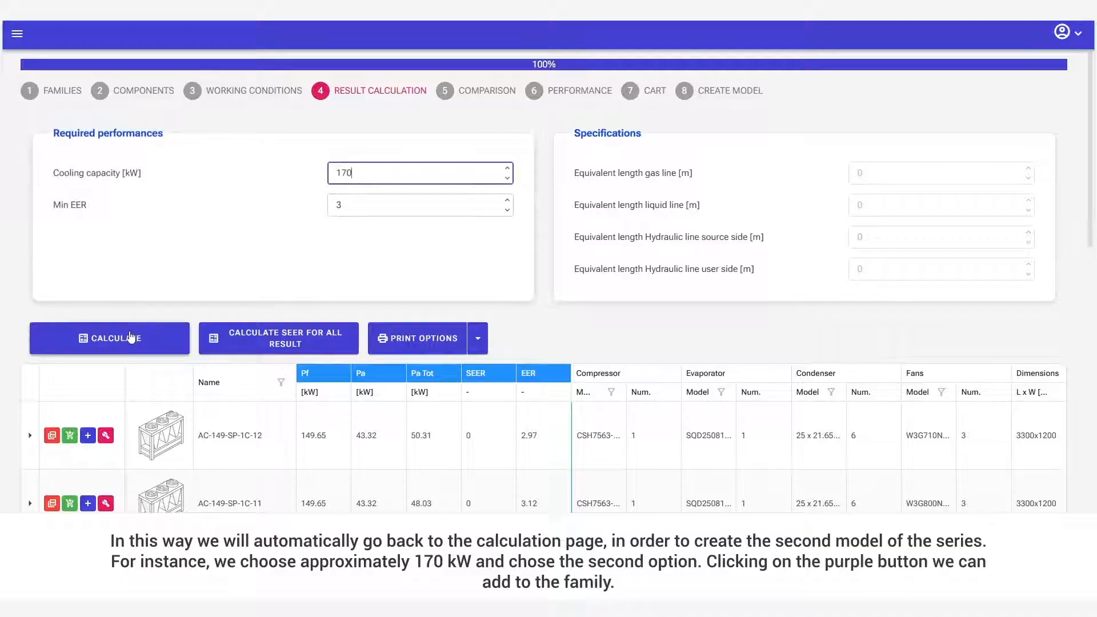
click(129, 338)
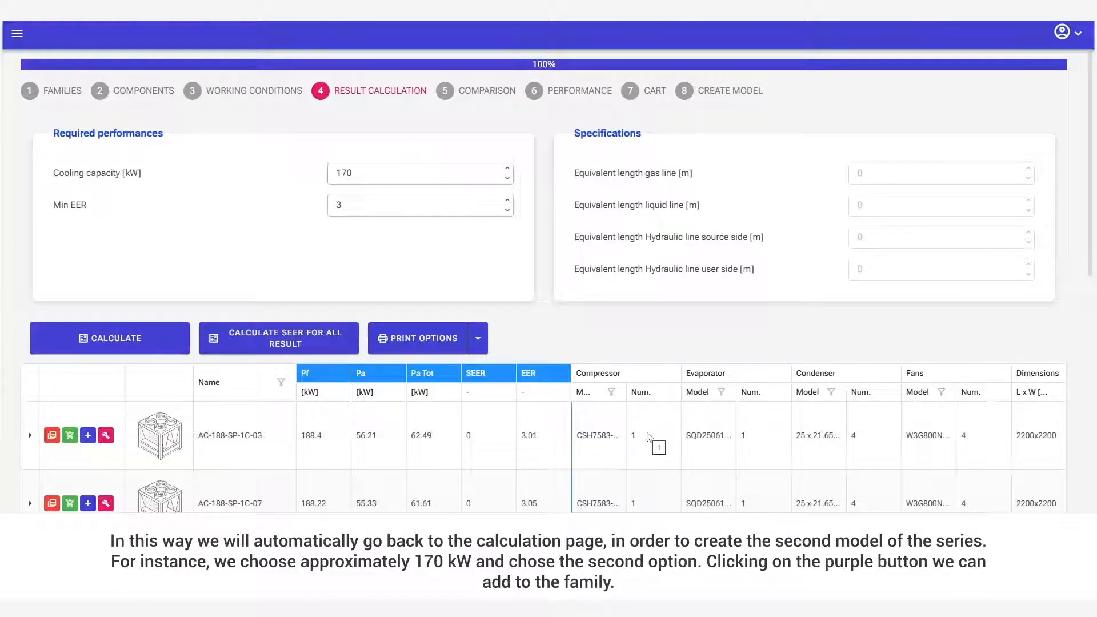
Add the second result, AC-188-SP-1C-07, to the model design.
scroll(648, 437, down, 1)
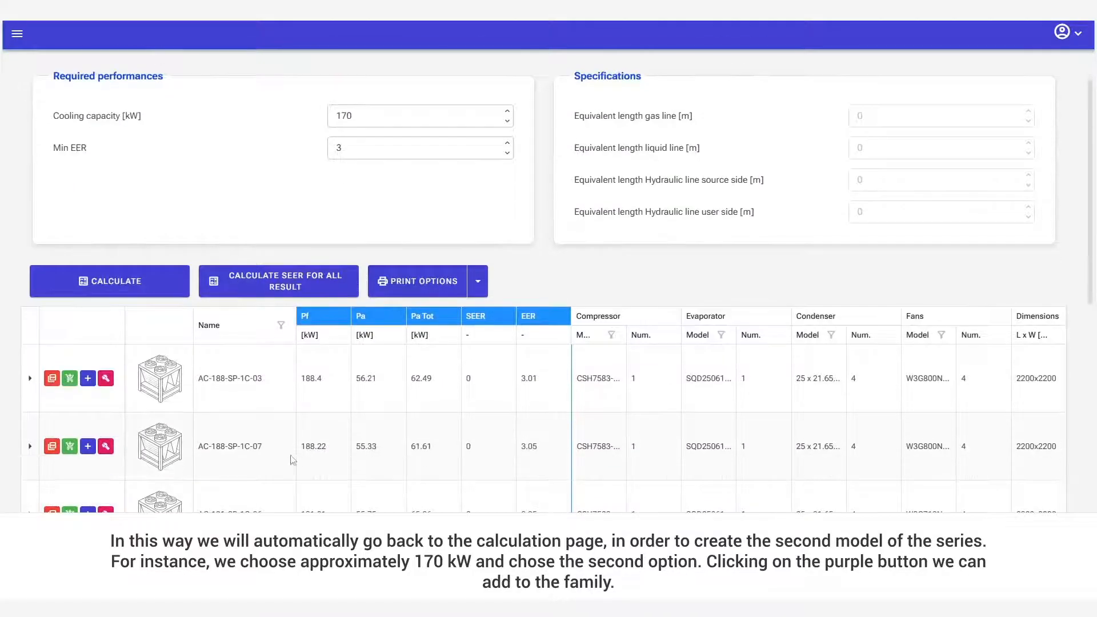
click(106, 447)
scroll(528, 236, up, 1)
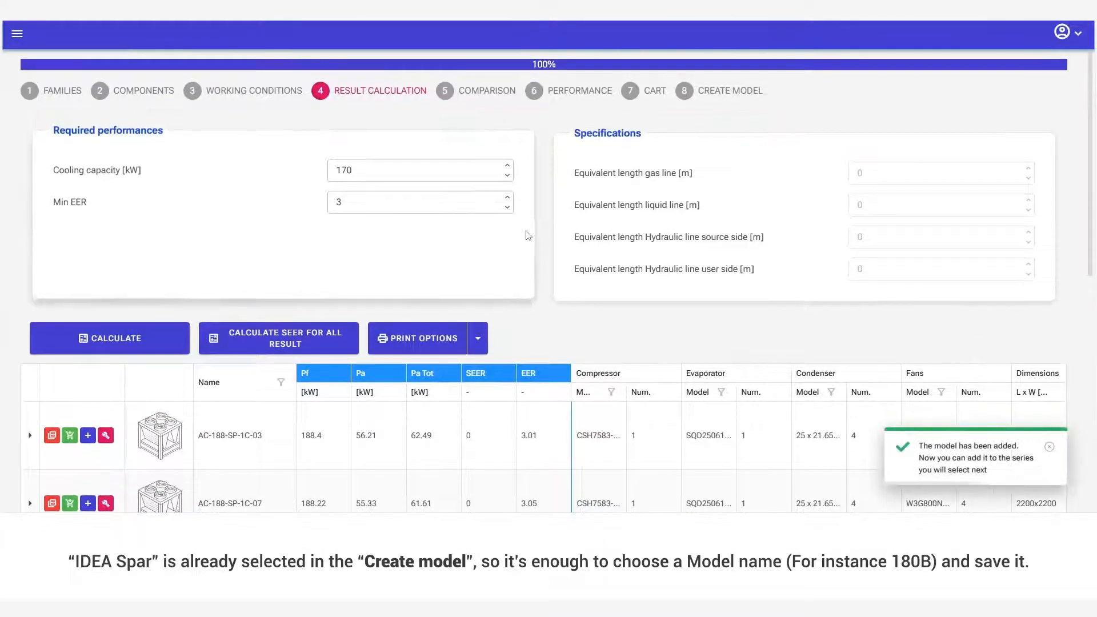
Save the added model in the IDEA Spar series under the name 180B.
click(736, 93)
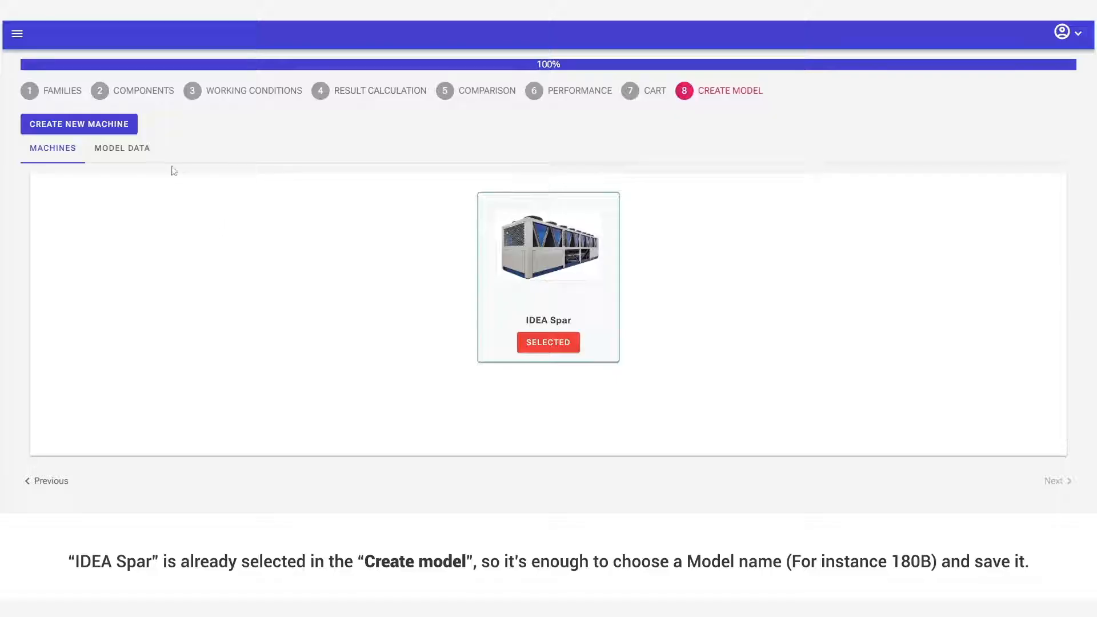
click(147, 155)
click(155, 229)
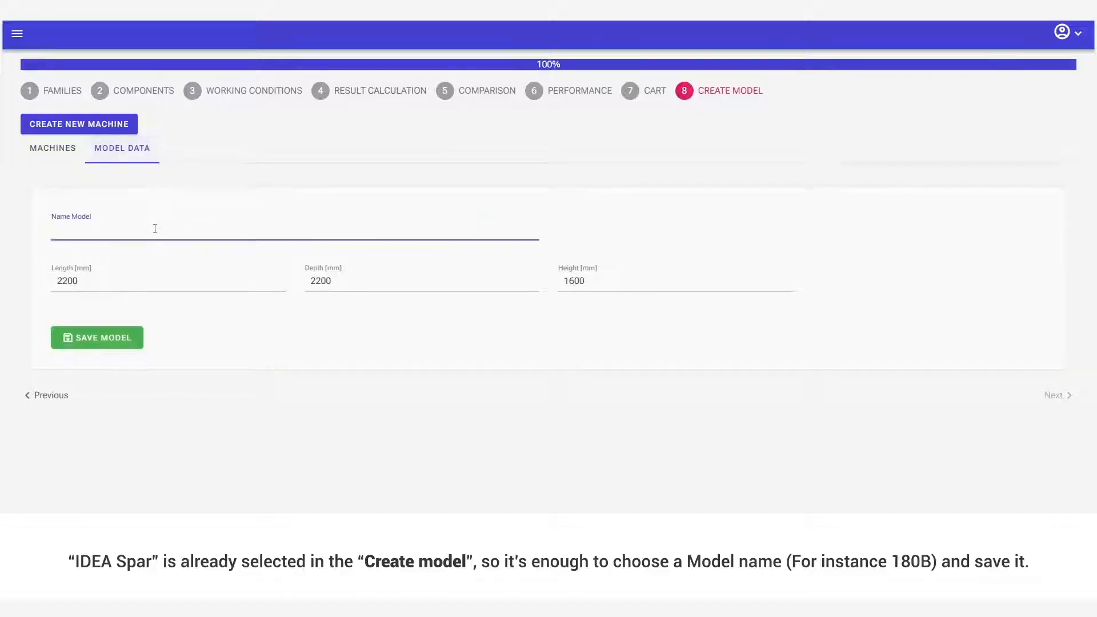
text(180B)
click(98, 339)
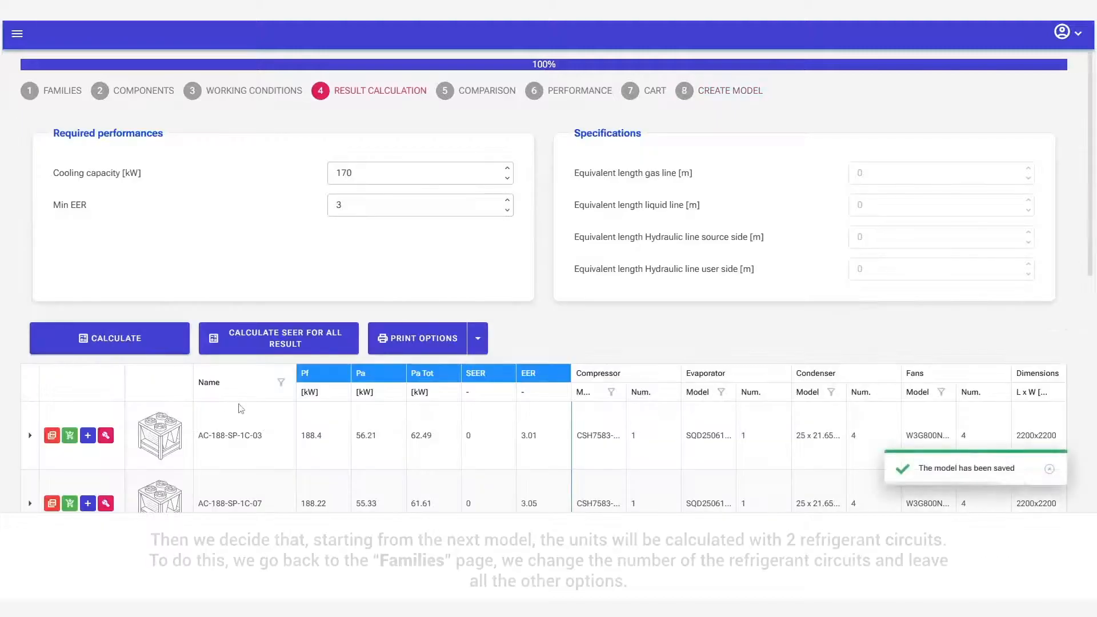
Set the number of refrigerant circuits to 2 and return to the result calculation with all other options kept.
click(67, 92)
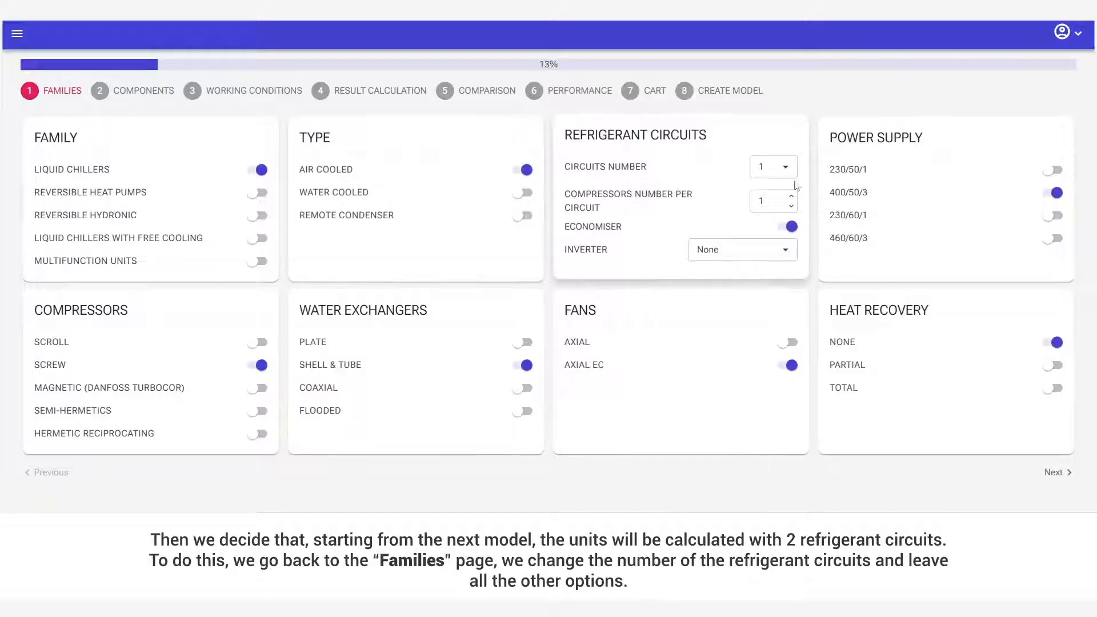
click(773, 169)
click(774, 224)
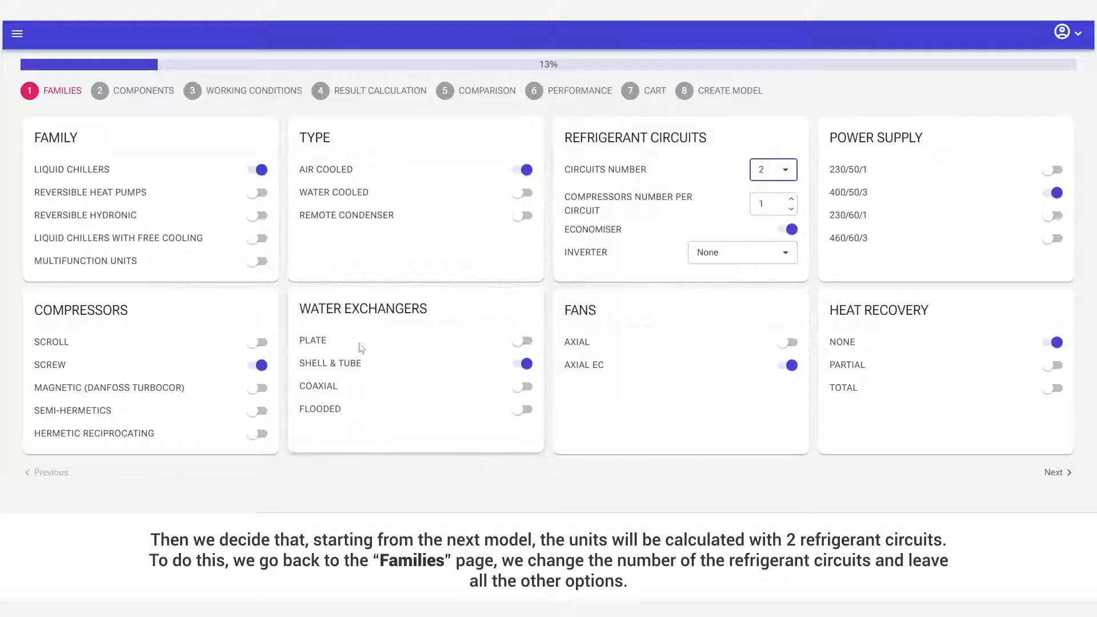
click(1050, 473)
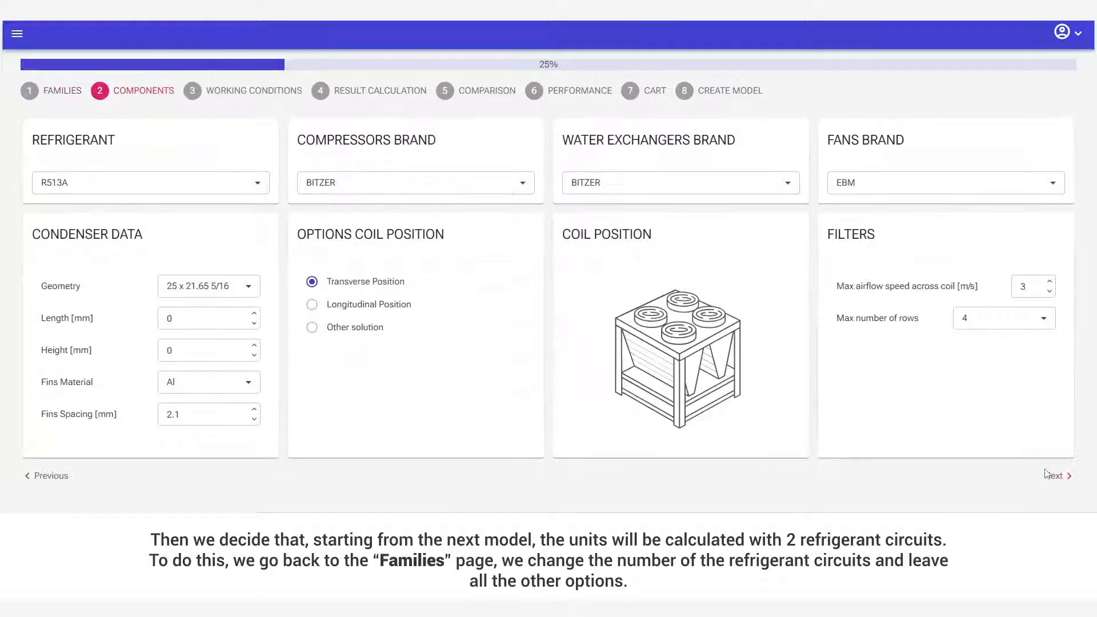
click(1049, 474)
click(1063, 391)
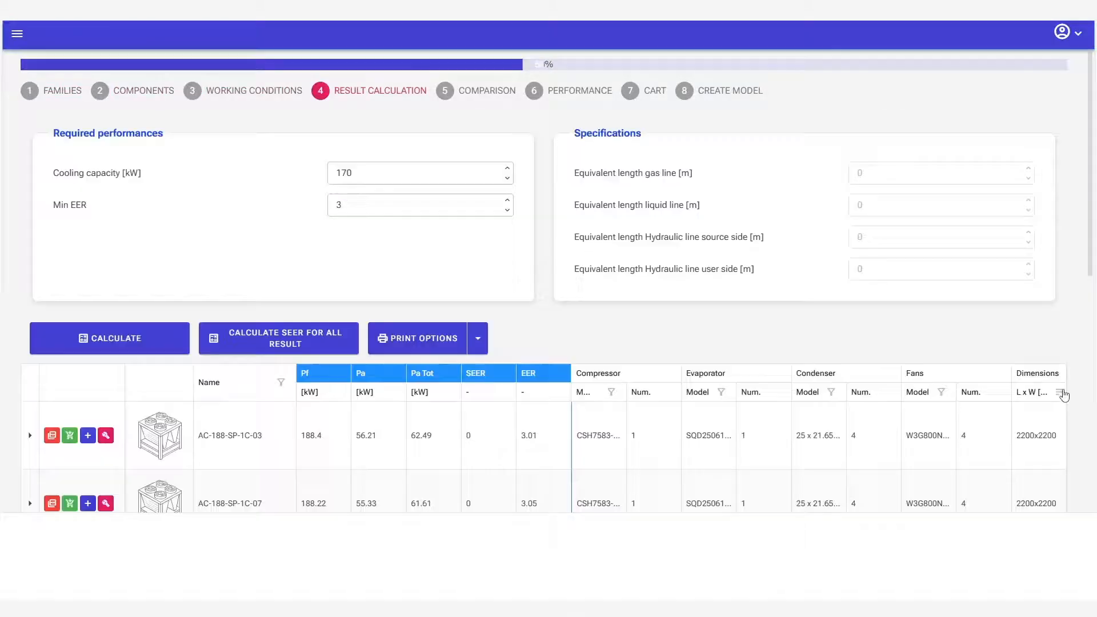
Set the required cooling capacity to 200 kW and calculate the two-circuit configurations.
double_click(384, 172)
text(200)
click(181, 345)
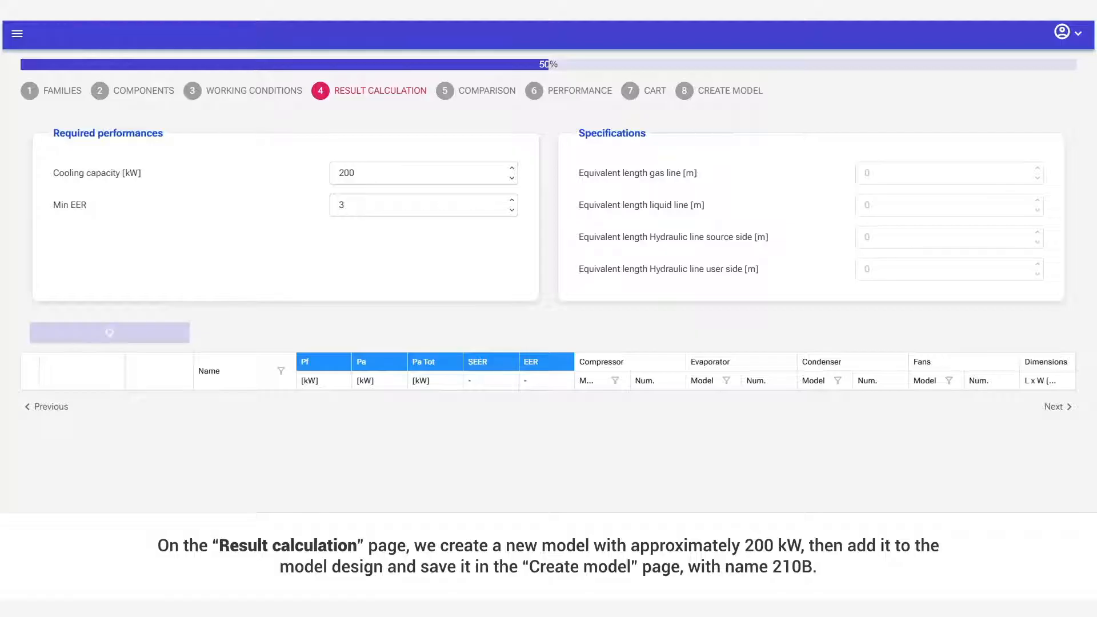
scroll(105, 326, down, 2)
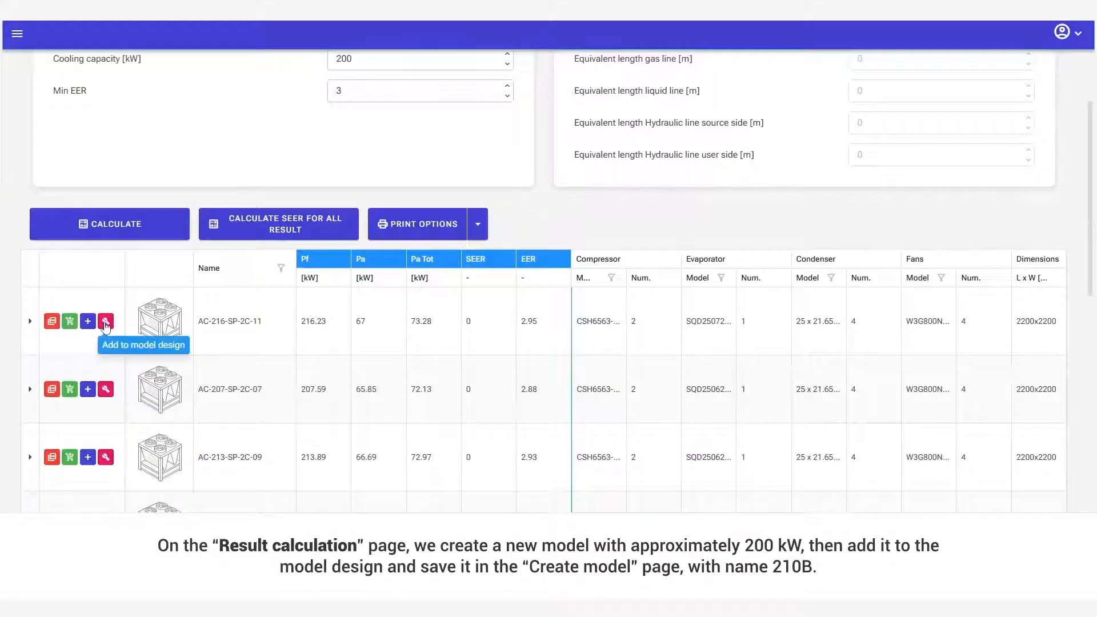
Add the first result, AC-216-SP-2C-11, to the model design and save it in the IDEA Spar series as 210B.
click(106, 322)
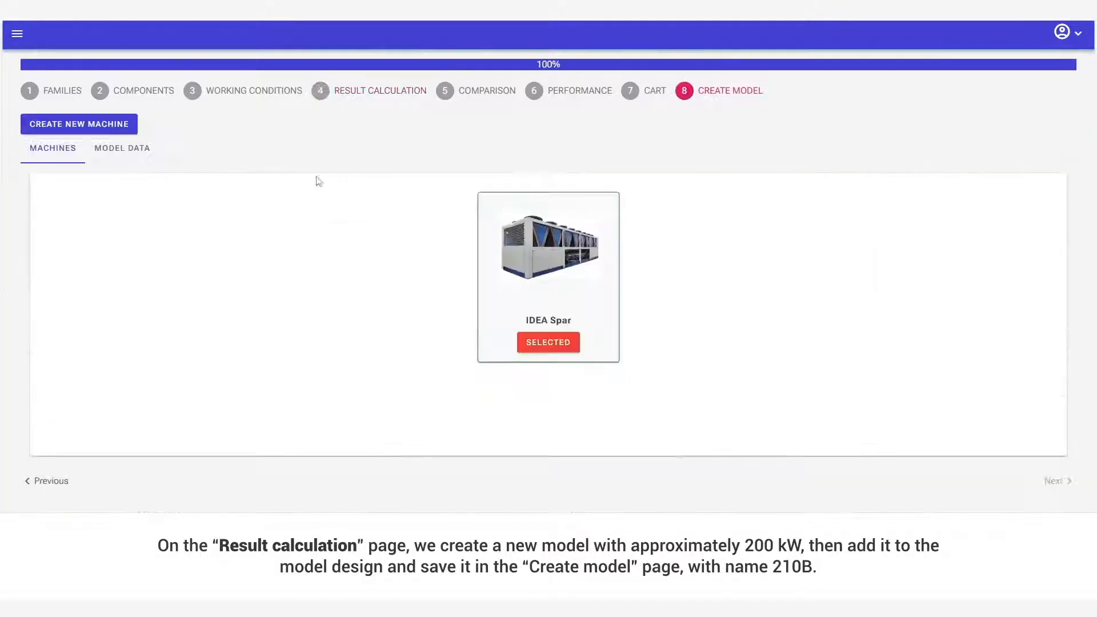
click(110, 147)
click(142, 229)
text(210B)
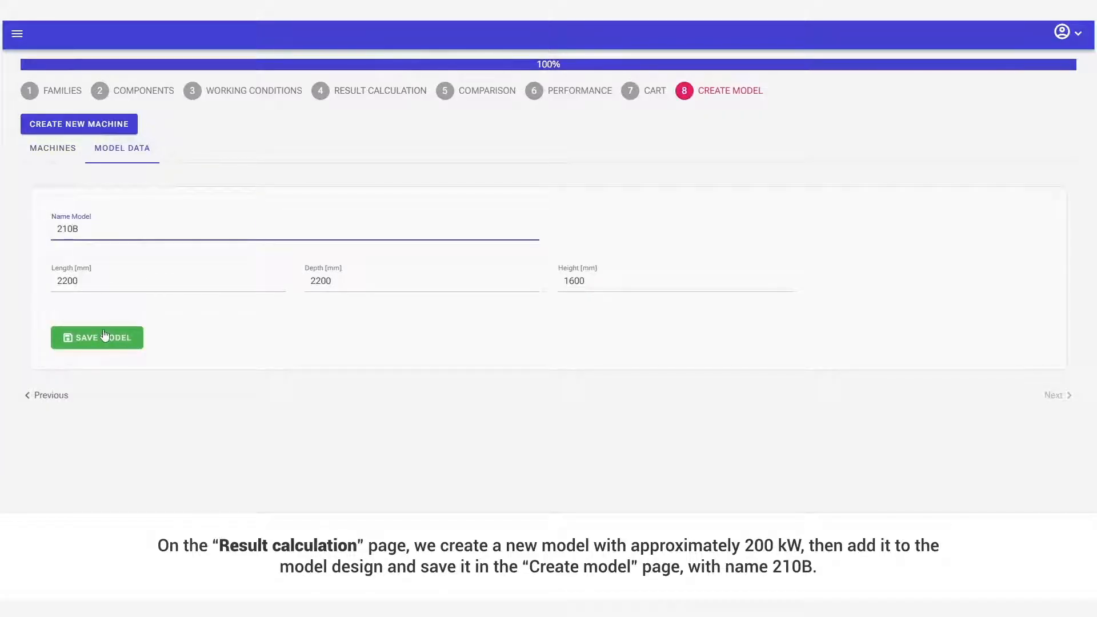
click(104, 338)
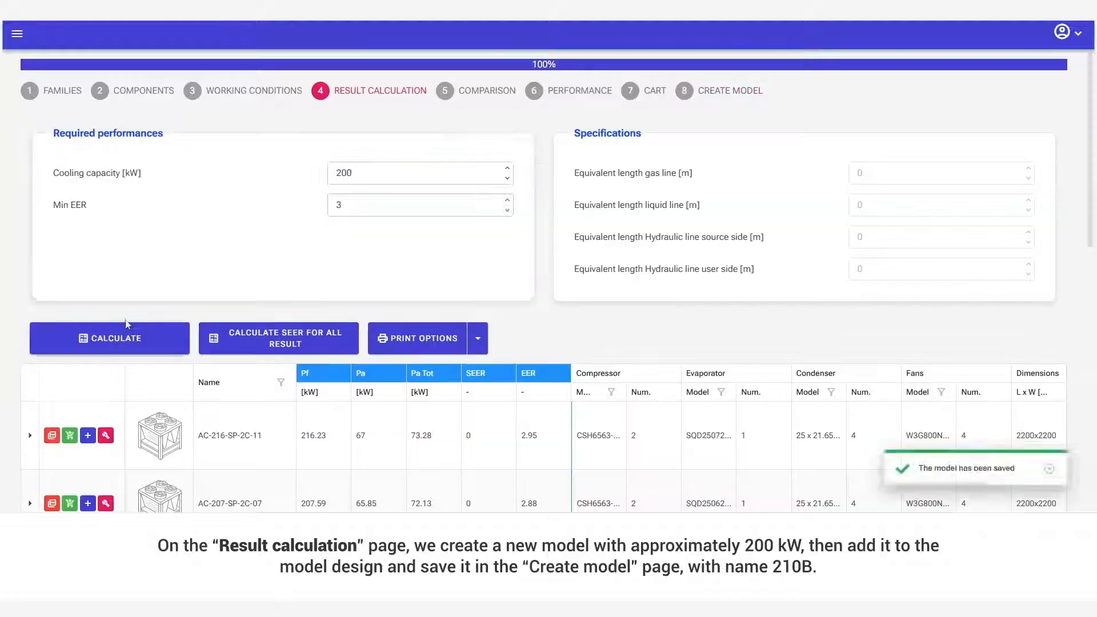
Calculate the configurations for a cooling capacity of 250 kW and add the AC-284-SP-2C-17 result to the model design.
click(147, 339)
scroll(446, 407, down, 1)
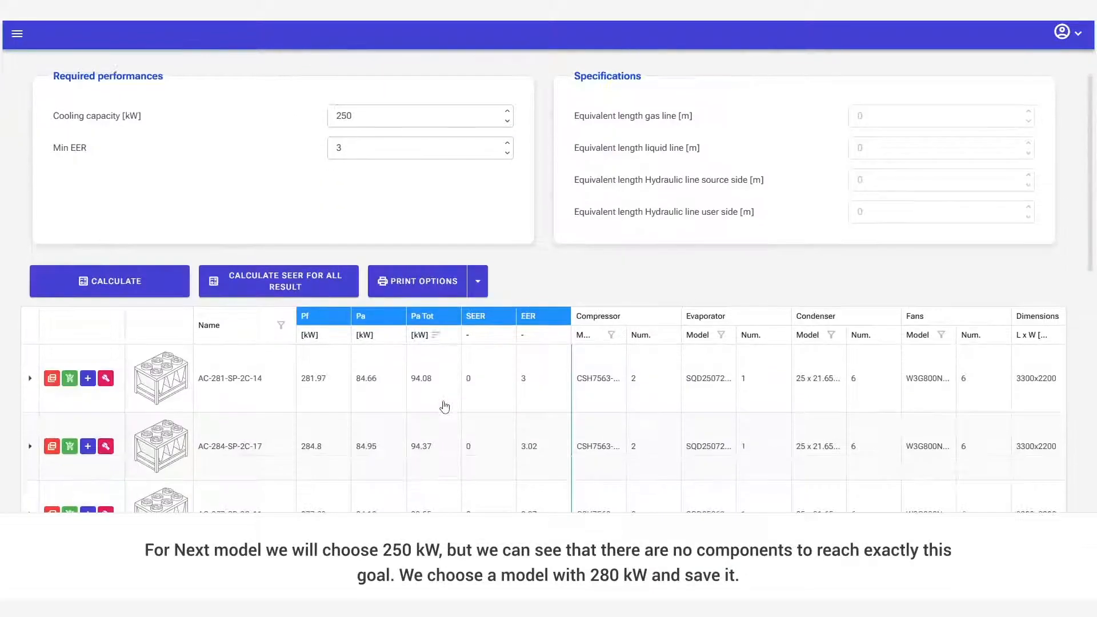
scroll(349, 431, down, 1)
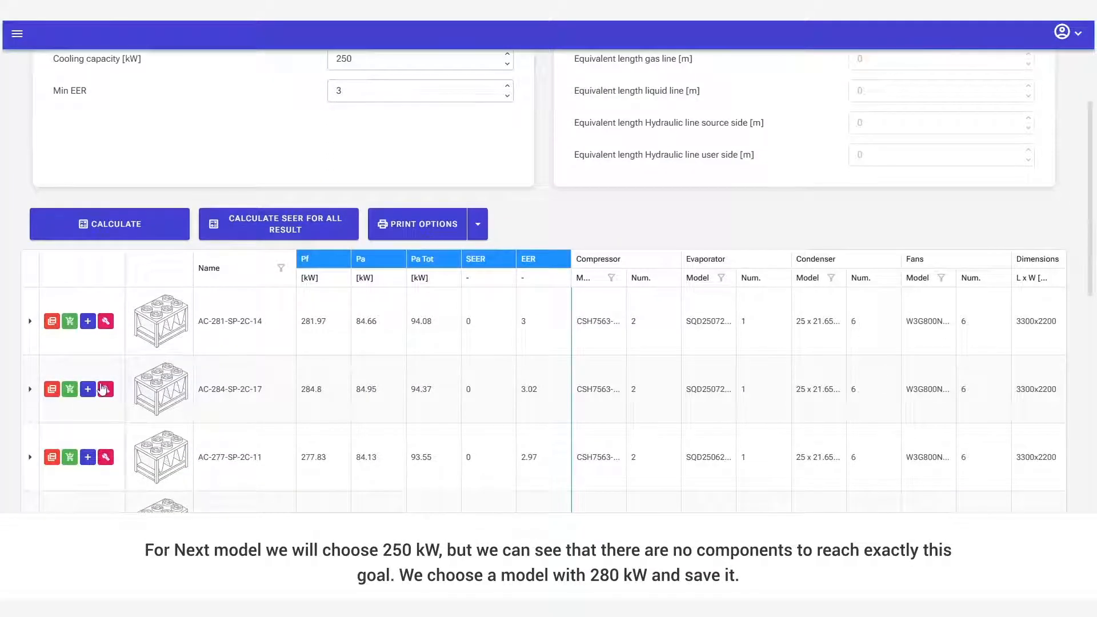
click(103, 389)
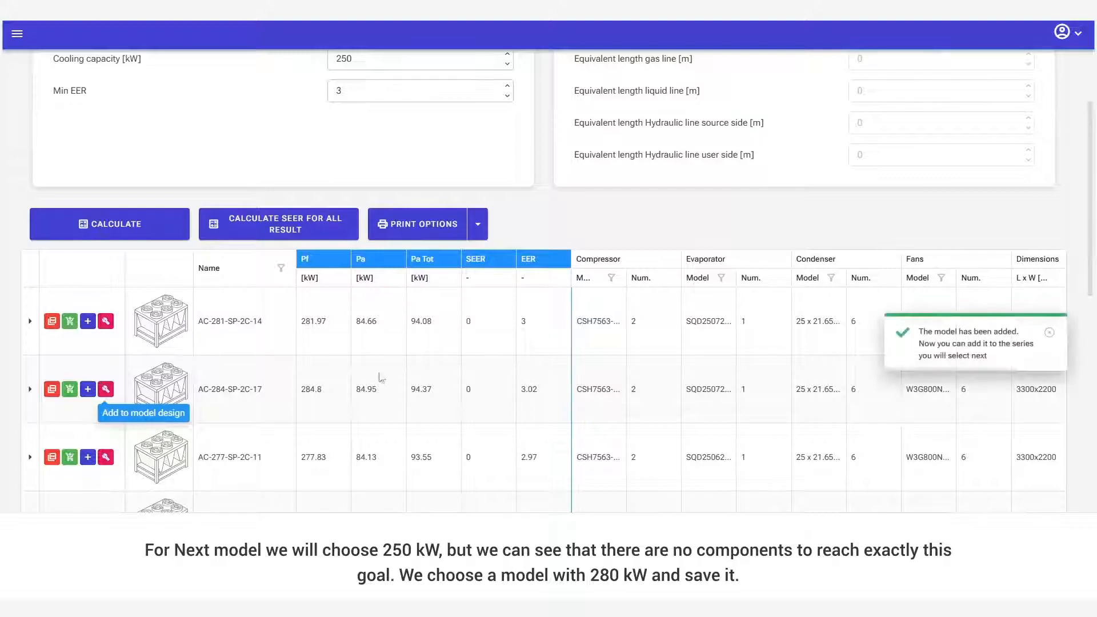
Save the added model in the IDEA Spar series under the name 280B.
scroll(380, 379, up, 2)
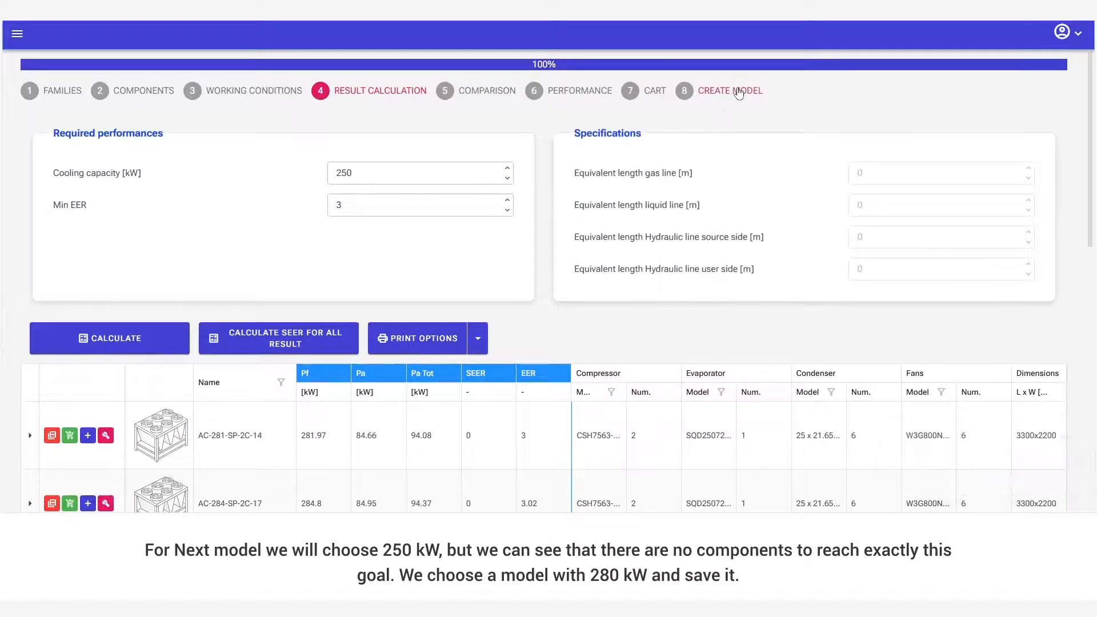
click(738, 93)
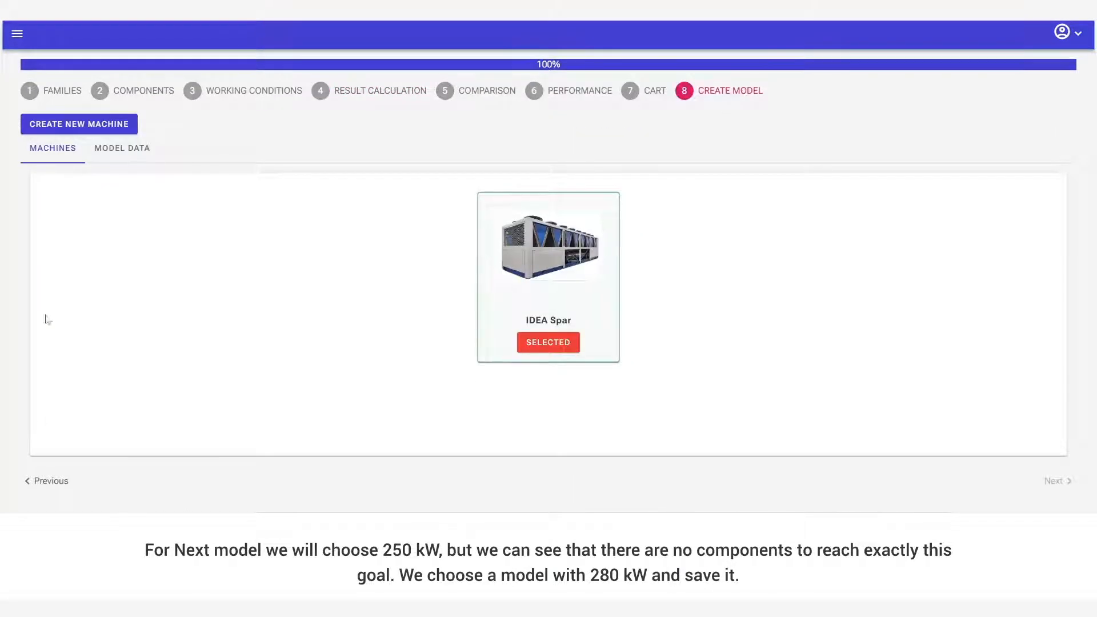
click(121, 149)
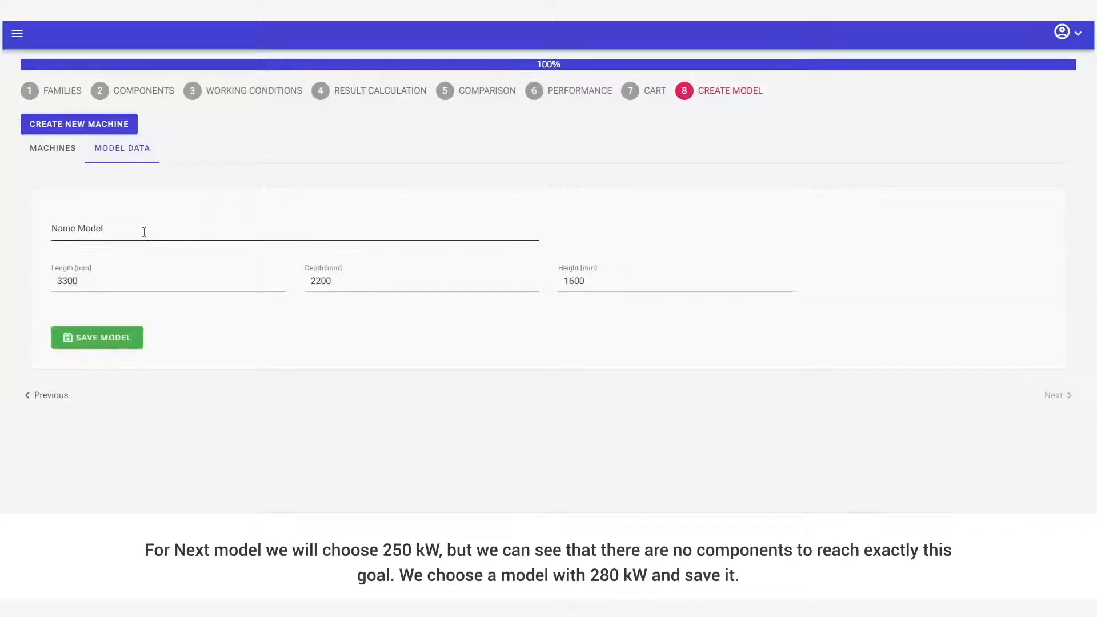
click(144, 231)
text(280)
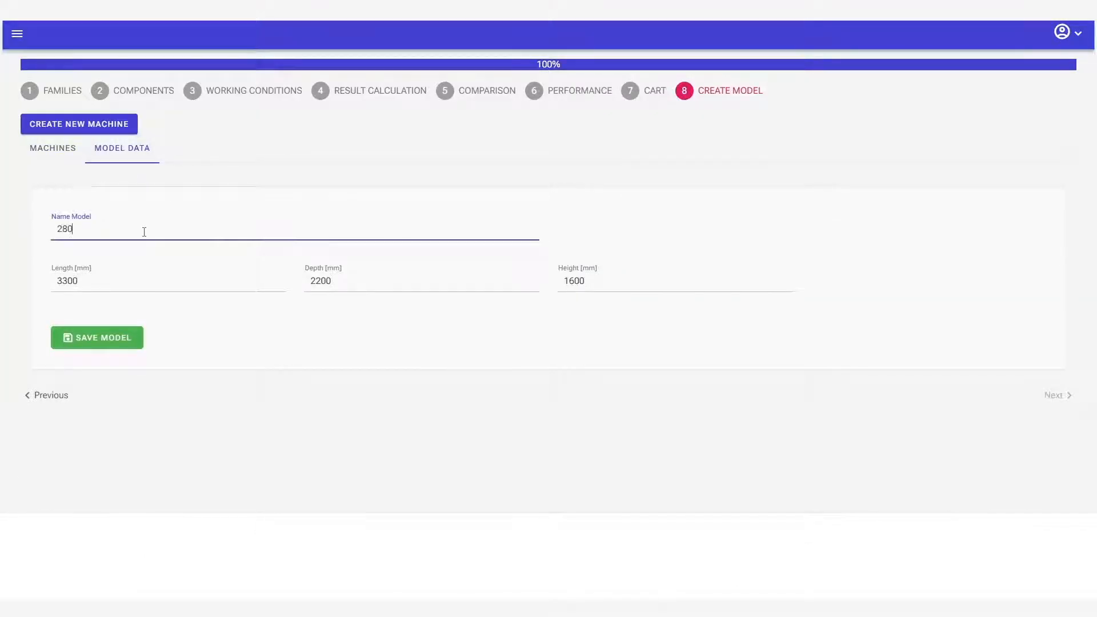
text(0)
click(100, 338)
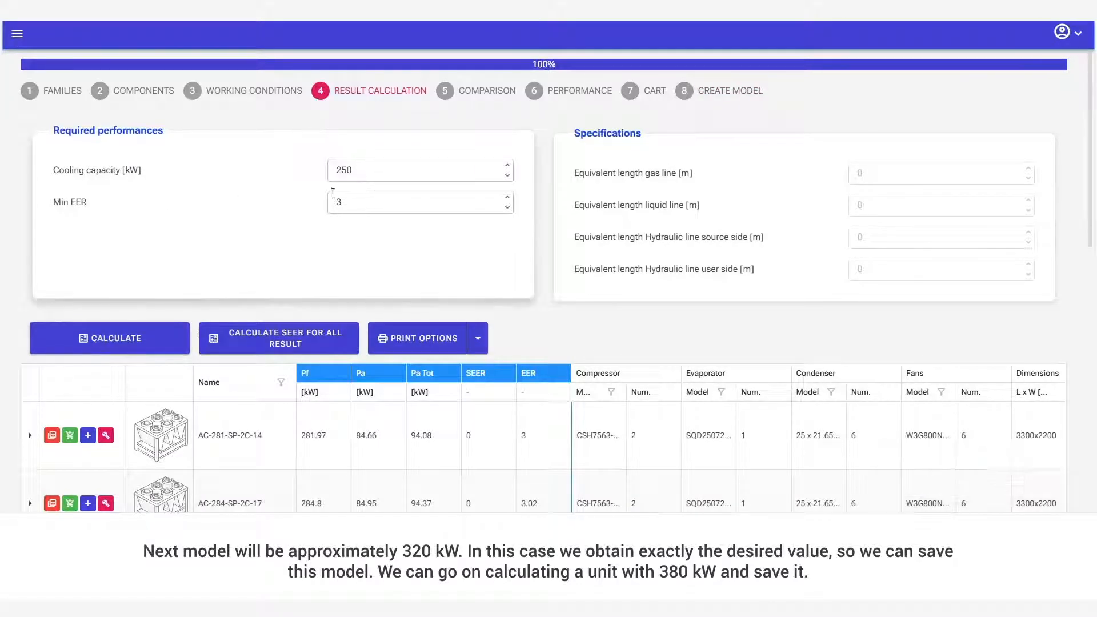
Calculate the configurations for a cooling capacity of 320 kW and add the AC-319-SP-2C-09 result to the model design.
double_click(345, 171)
text(2)
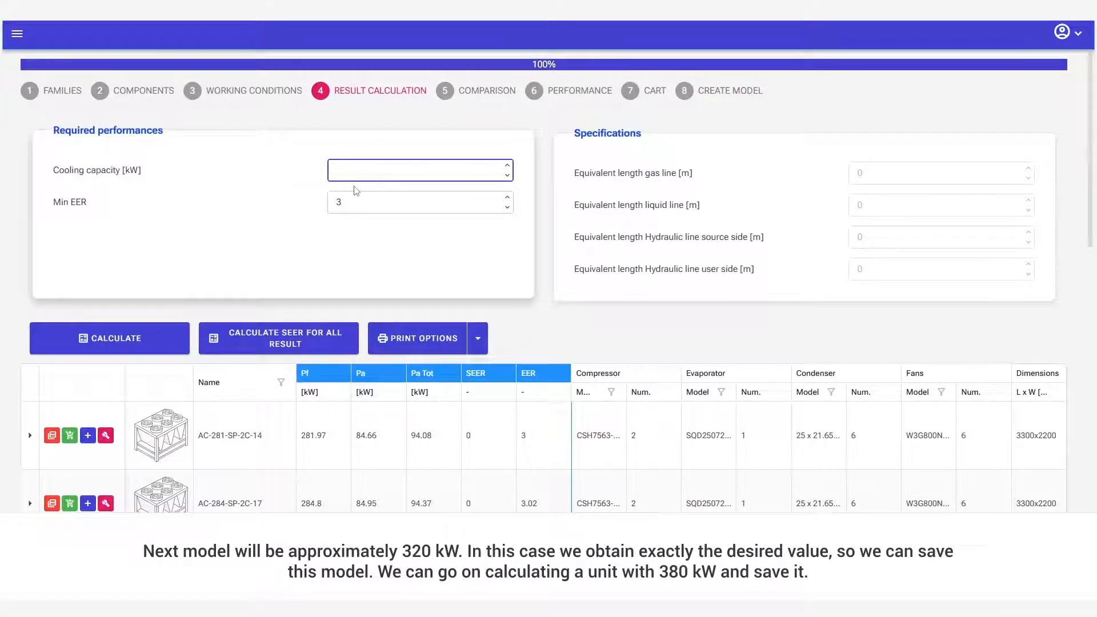
text(320)
click(109, 338)
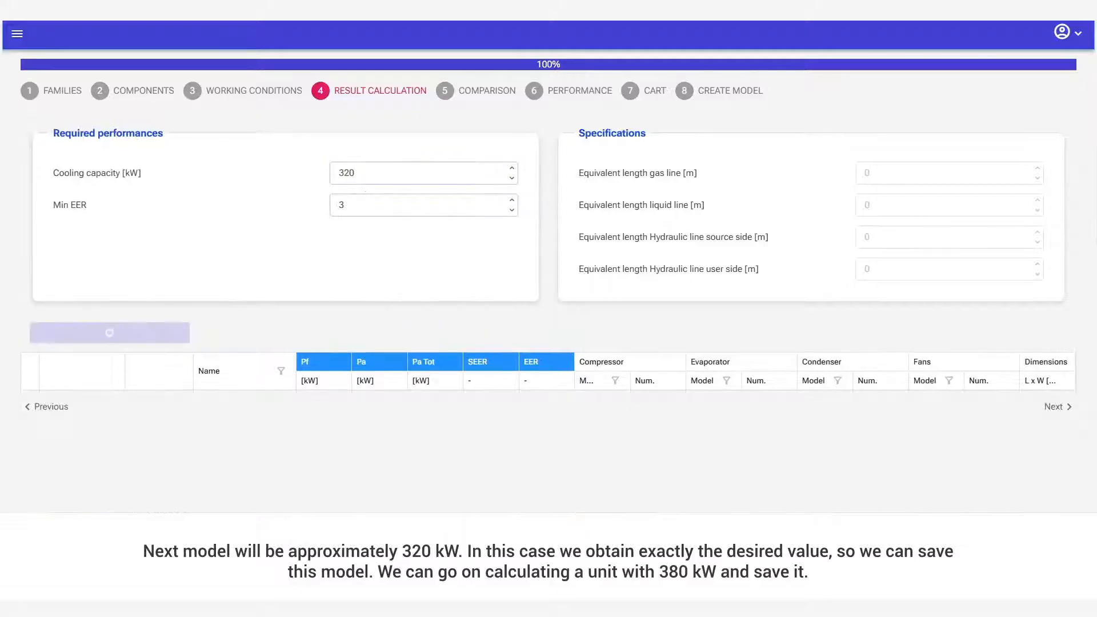
scroll(172, 312, down, 3)
click(106, 264)
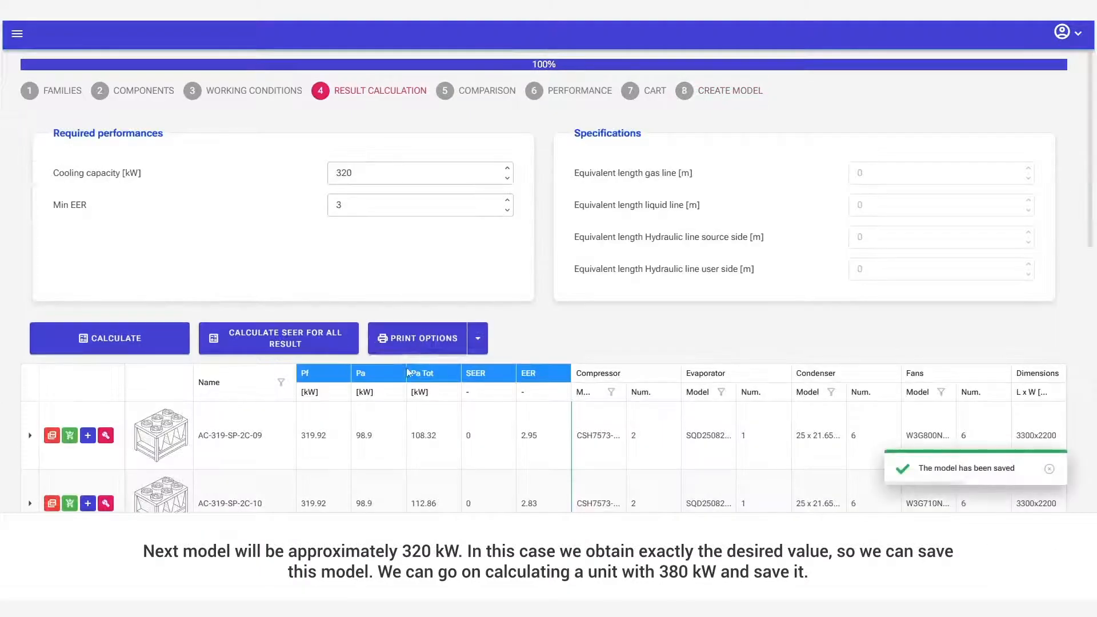
Set the required cooling capacity to 380 kW and calculate the two-circuit configurations.
key(BackSpace)
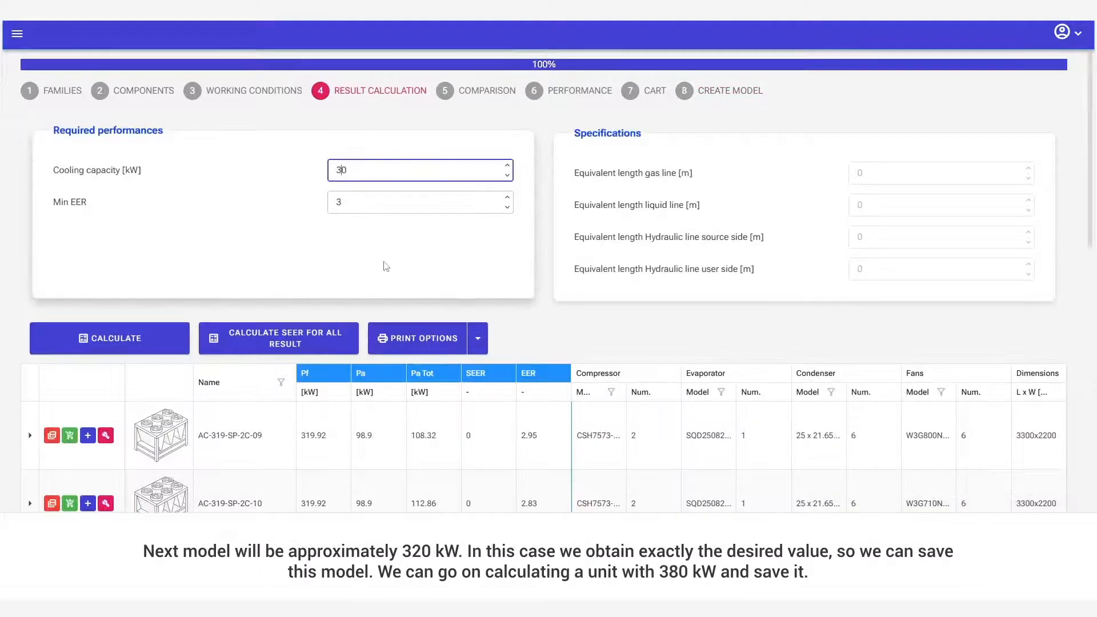
text(8)
click(108, 338)
scroll(549, 286, down, 2)
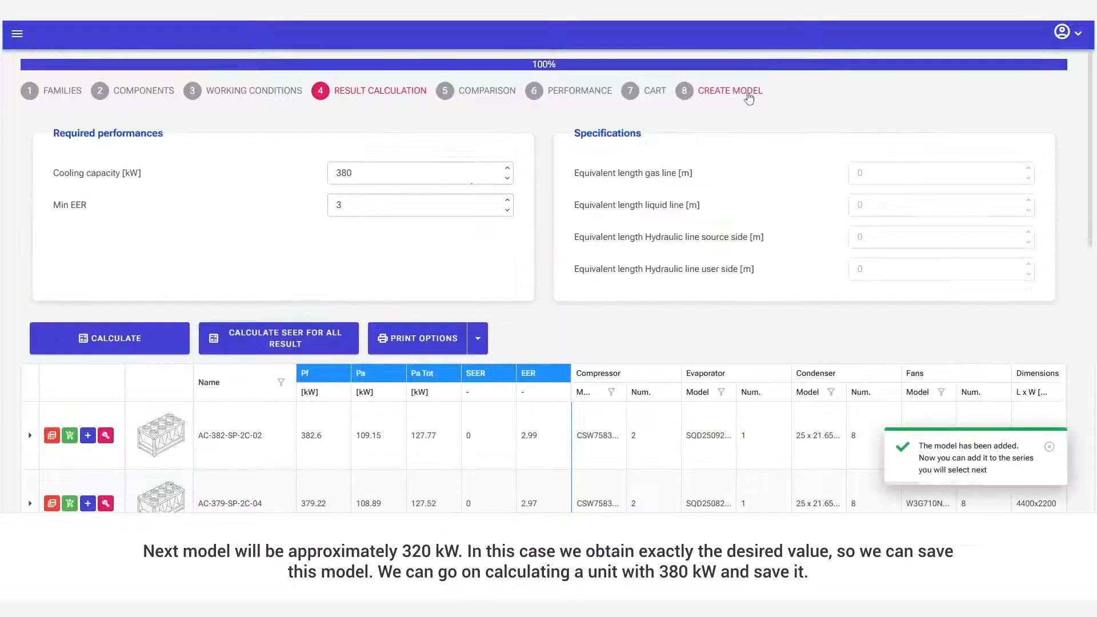
Save the 380 kW model in the IDEA Spar series under the name 380B.
click(730, 91)
click(169, 231)
text(380)
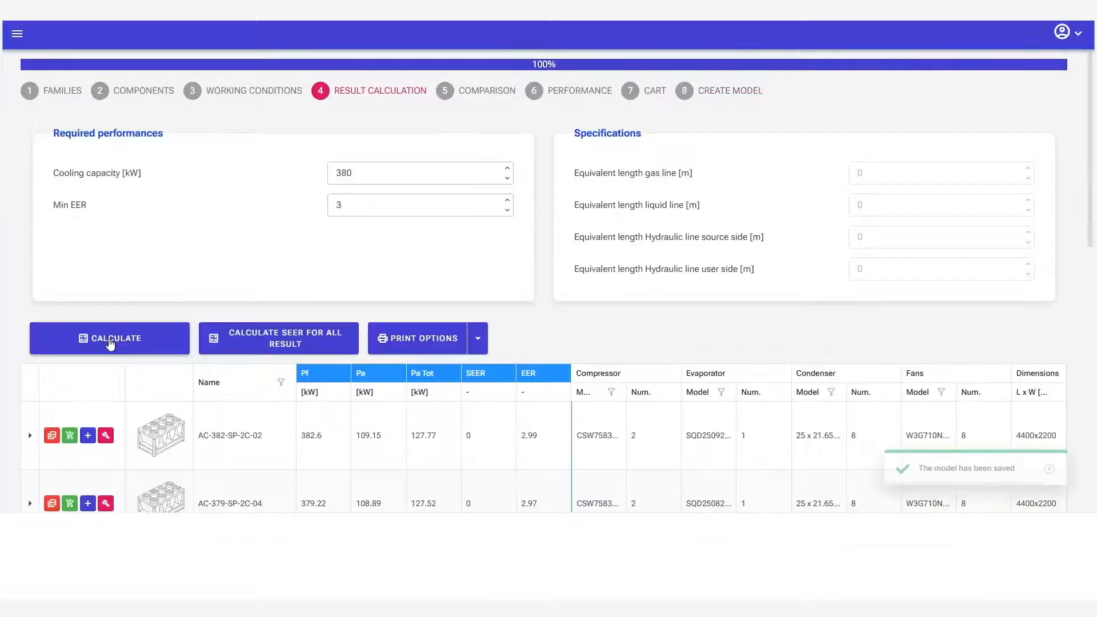
Calculate the configurations for a cooling capacity of 450 kW and add the AC-456-SP-2C-07 result to the model design.
click(354, 170)
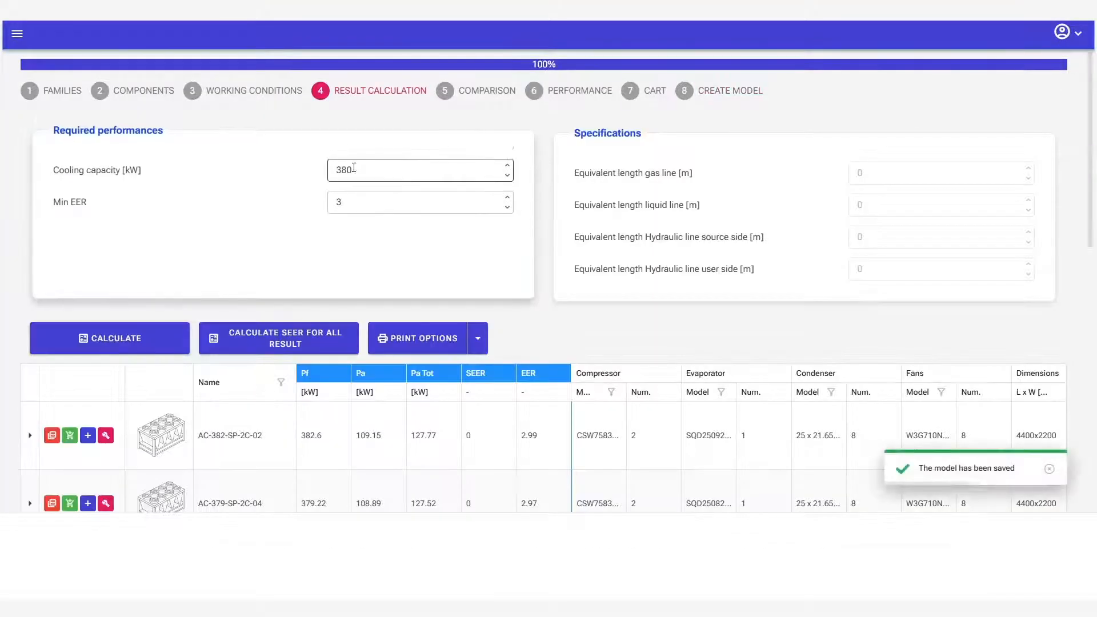
double_click(354, 169)
text(450)
click(160, 338)
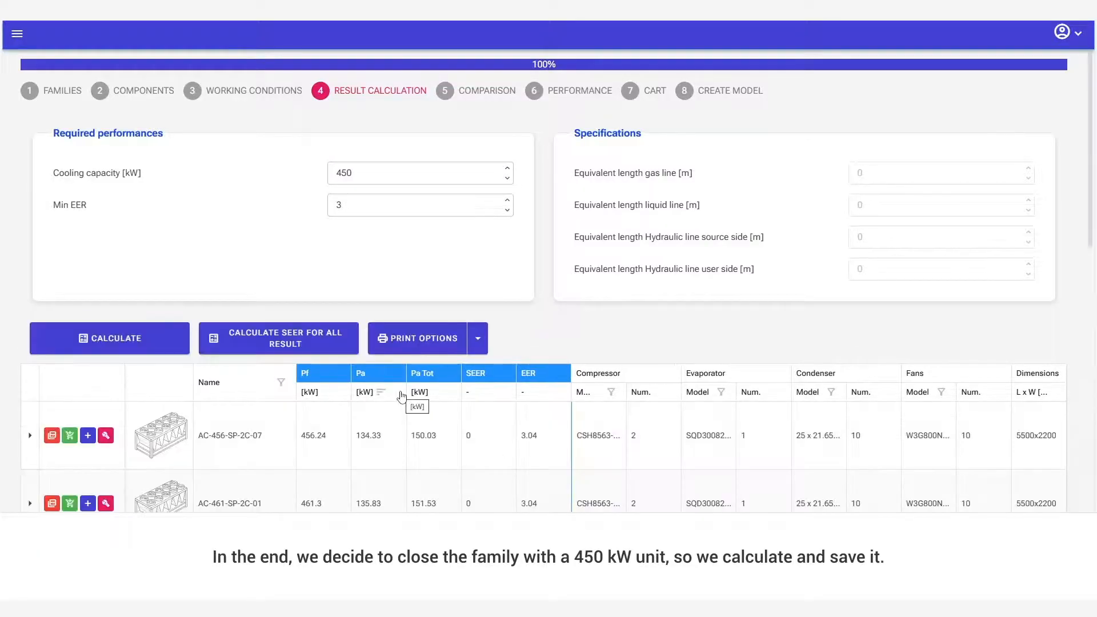
scroll(189, 422, down, 1)
click(106, 379)
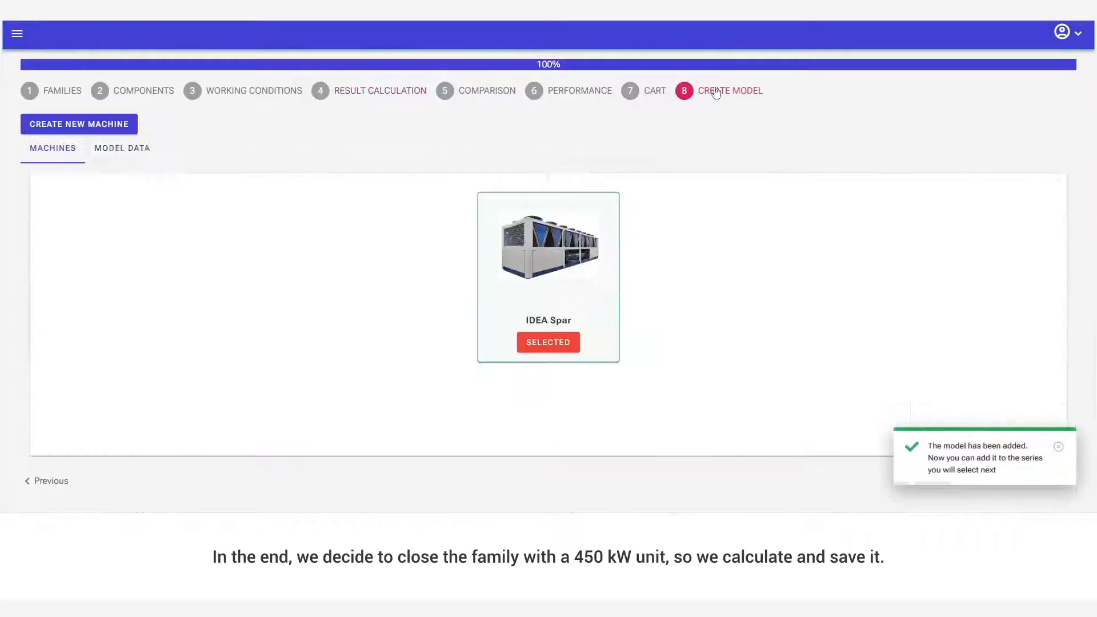
Save the added model in the IDEA Spar series under the name 450B.
click(122, 148)
click(222, 233)
text(450B)
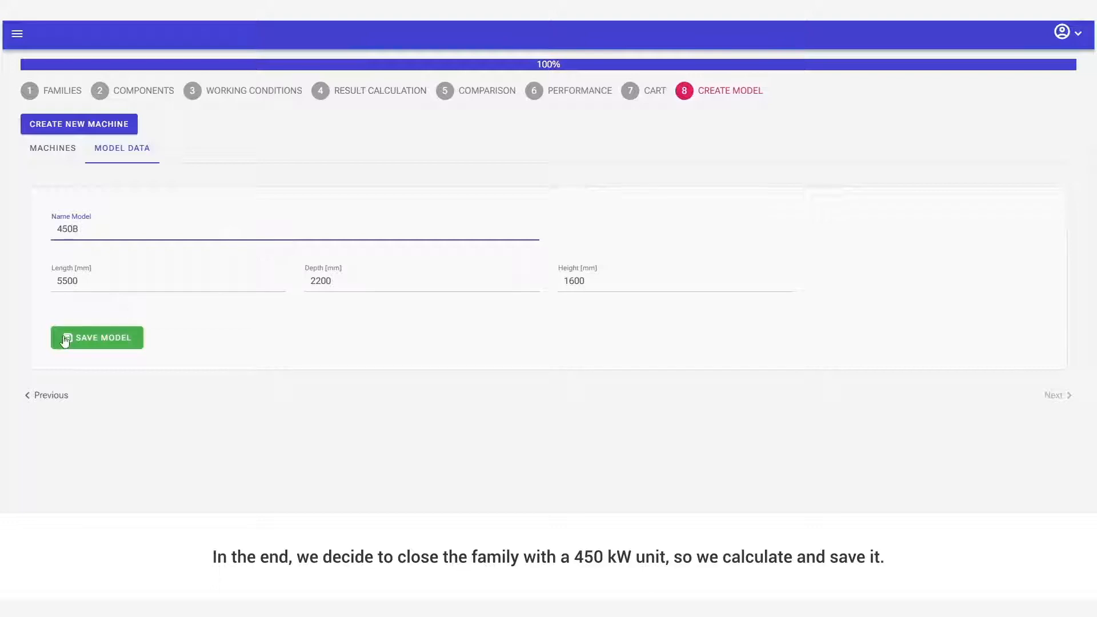
click(83, 342)
Switch to the Selection tool and choose air-cooled liquid chillers with R513A, screw compressors, shell & tube exchangers and axial EC fans.
scroll(467, 232, down, 4)
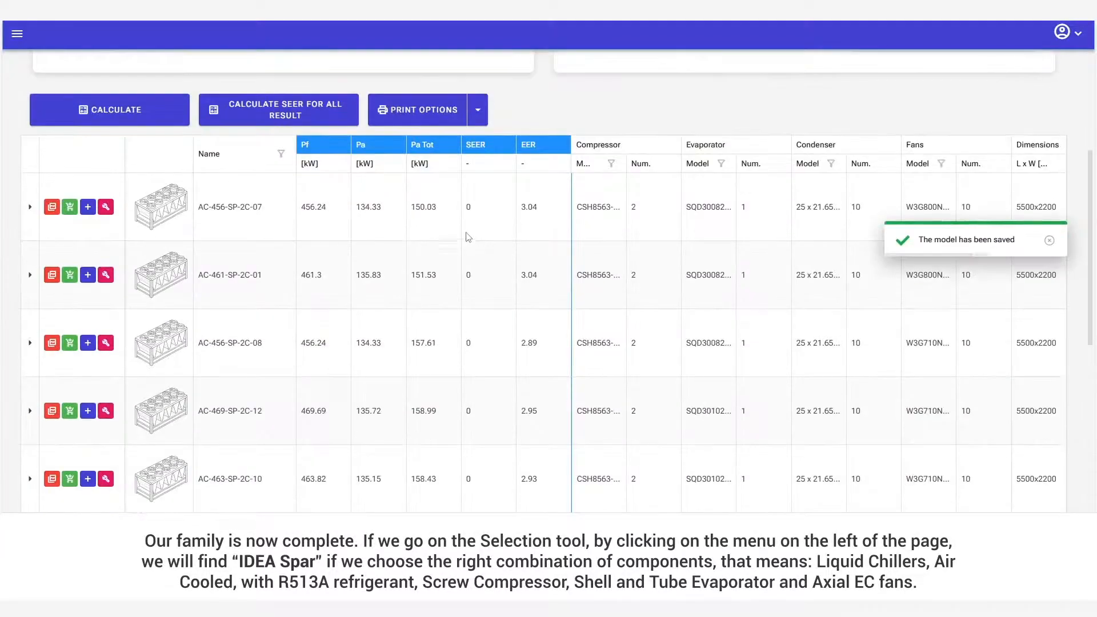
scroll(466, 232, up, 4)
click(8, 38)
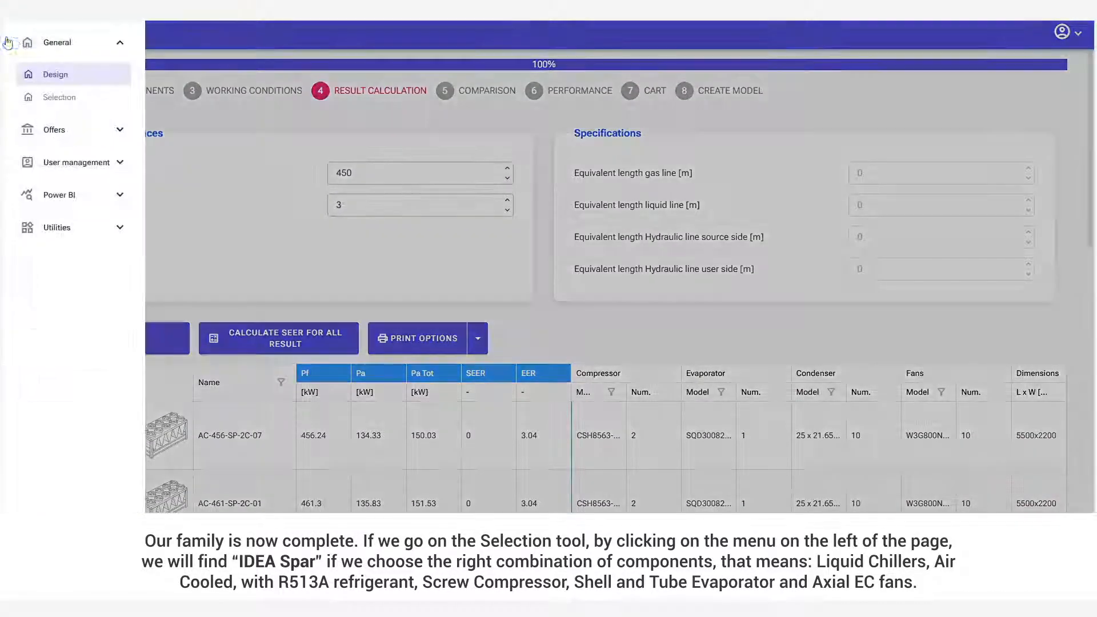
click(293, 194)
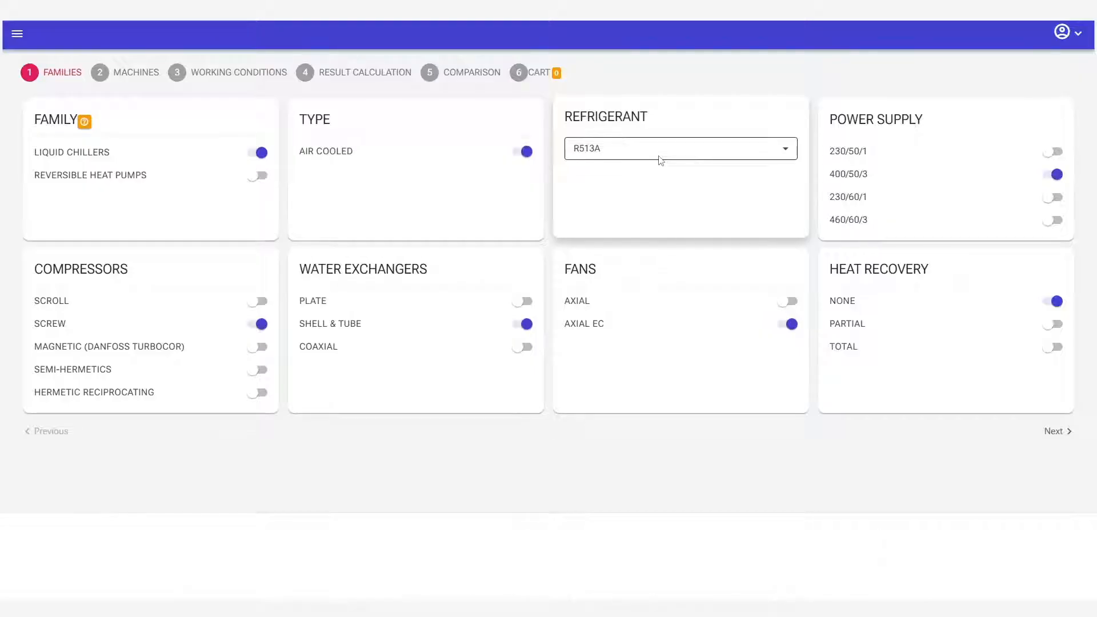
Proceed to the machine choice and select the IDEA Spar series with all its models.
click(1067, 431)
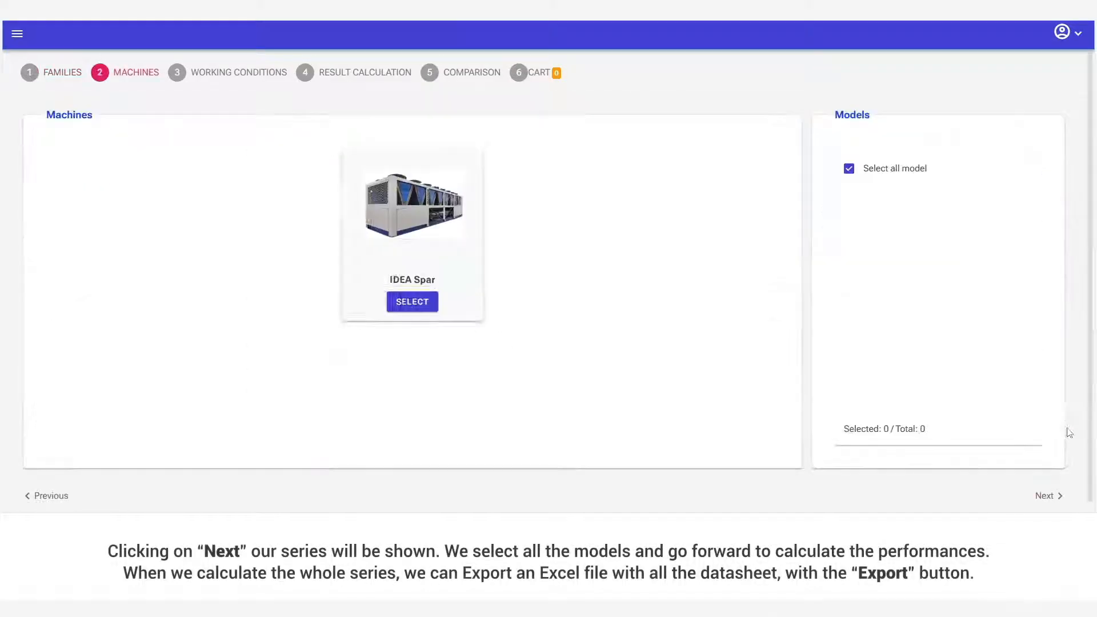
click(427, 306)
click(849, 168)
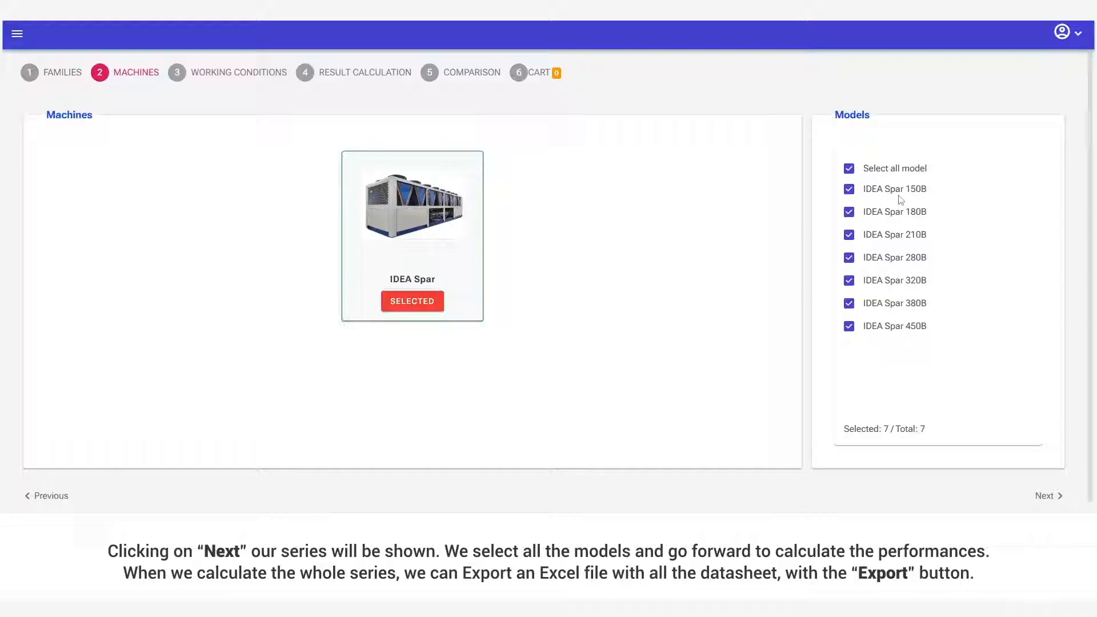
Keep the default working conditions and calculate the performances of the whole series with 5% tolerance and no capacity requirement.
click(1035, 495)
click(1053, 338)
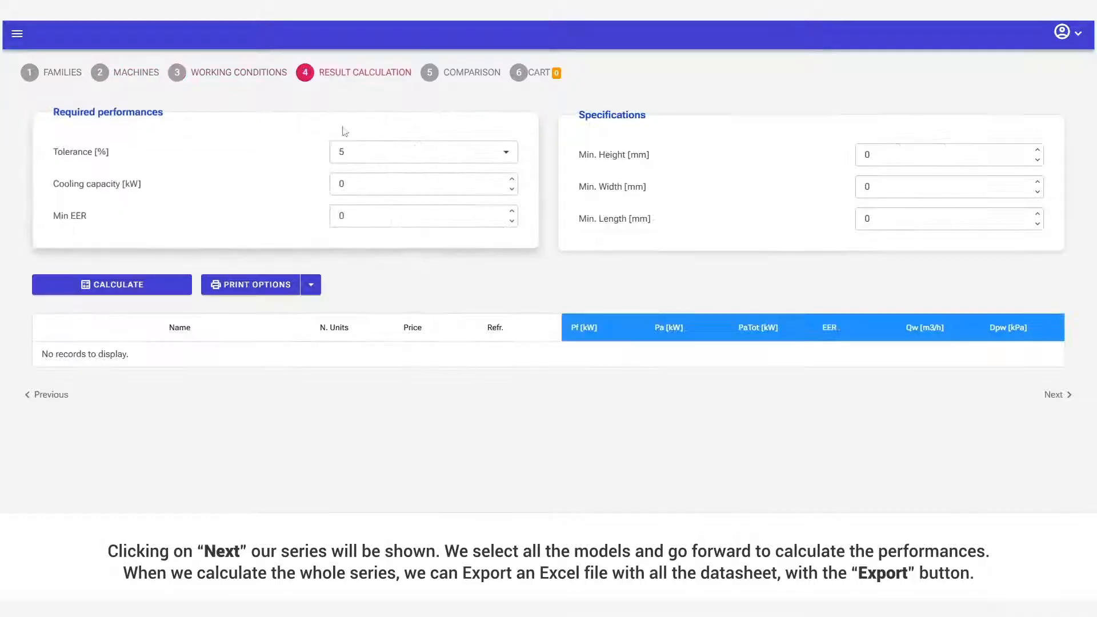
click(129, 284)
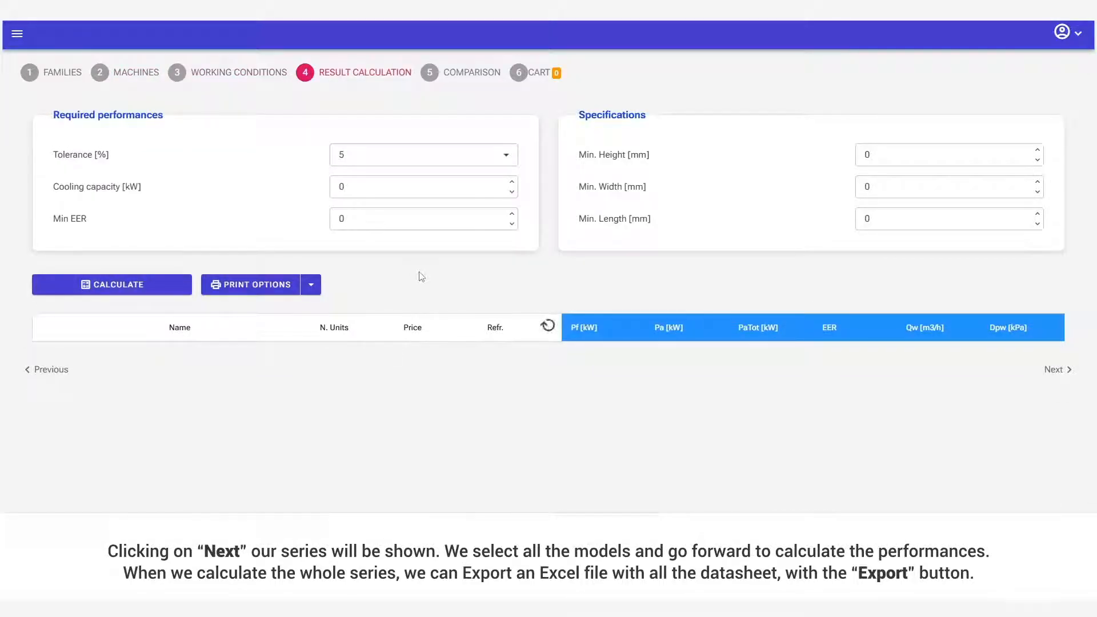
scroll(436, 313, down, 1)
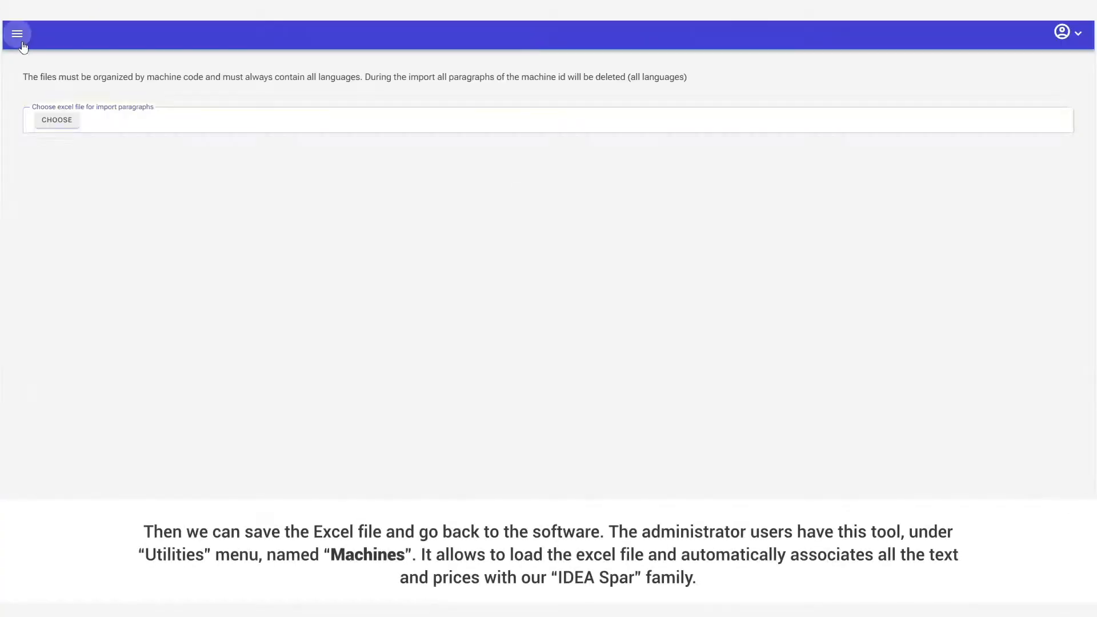
Return to the Selection tool and proceed past the machine choice with all IDEA Spar models selected.
click(19, 34)
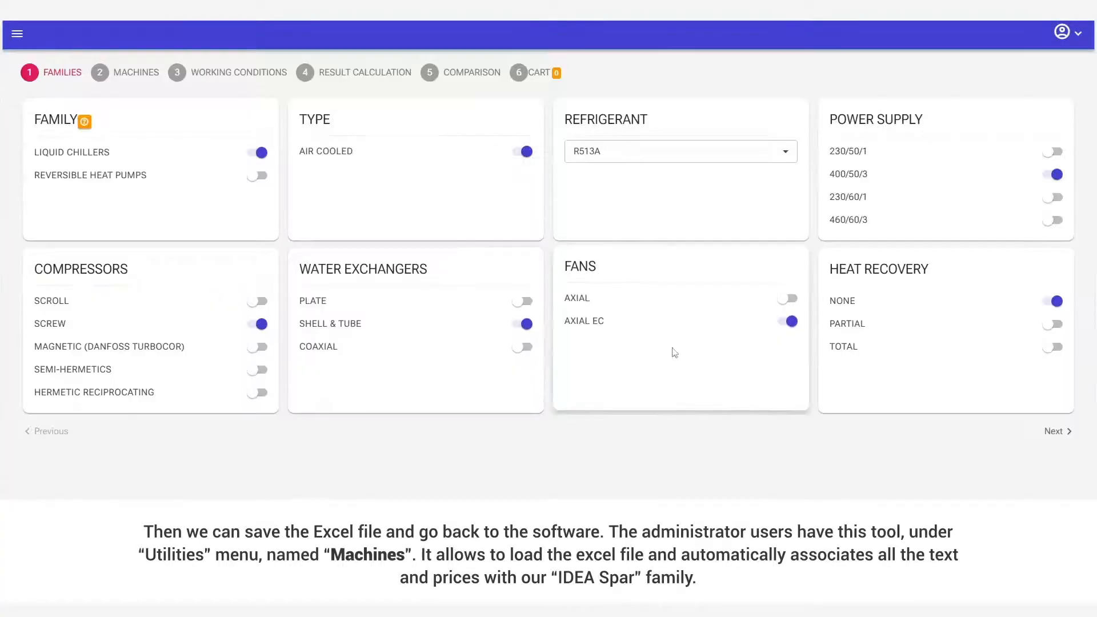
click(1055, 432)
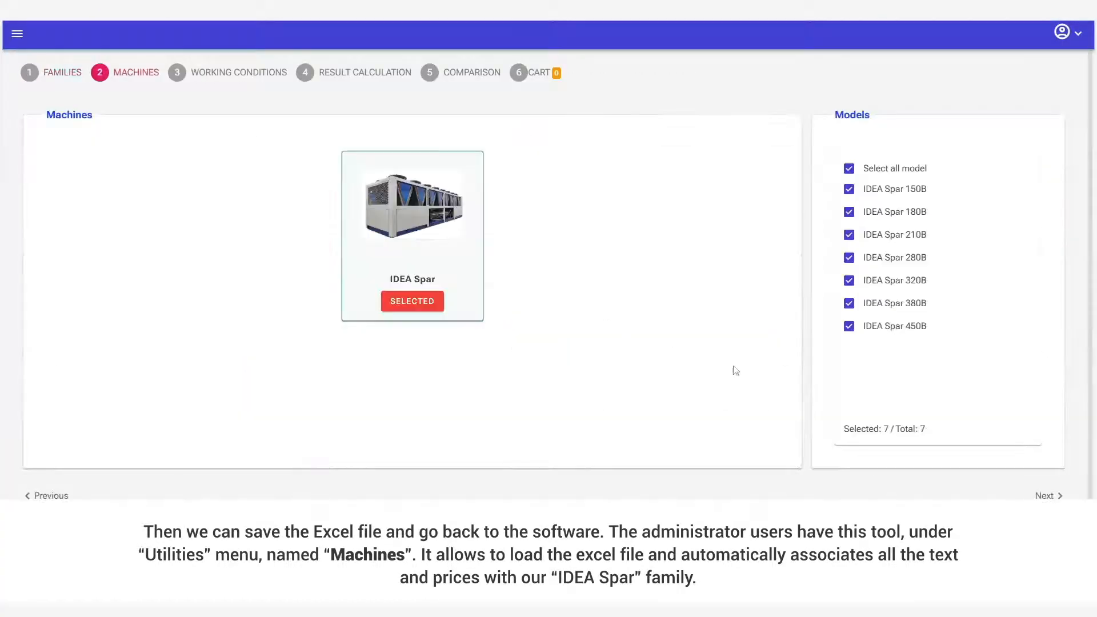
click(1037, 496)
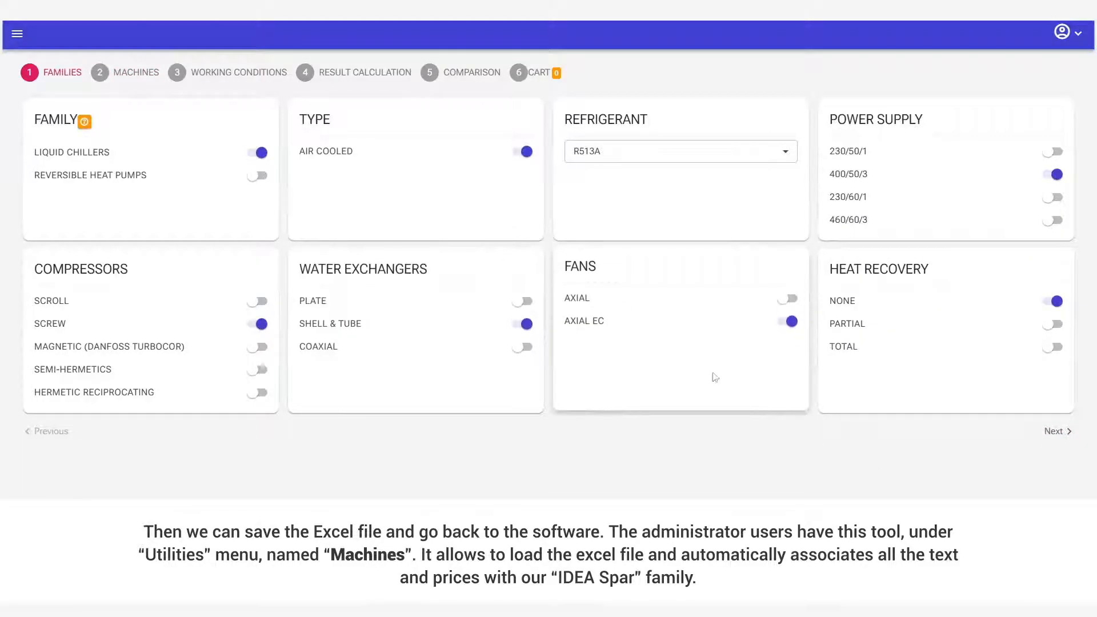
Recalculate the whole IDEA Spar series from the same family selection and review the models' prices and performances.
click(1046, 433)
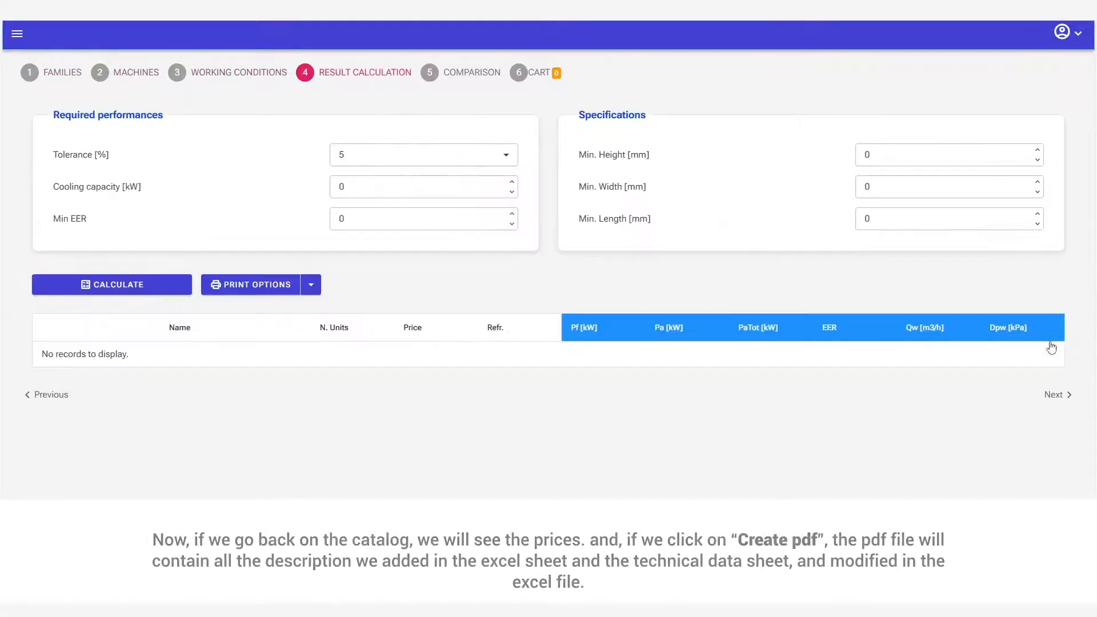
click(112, 285)
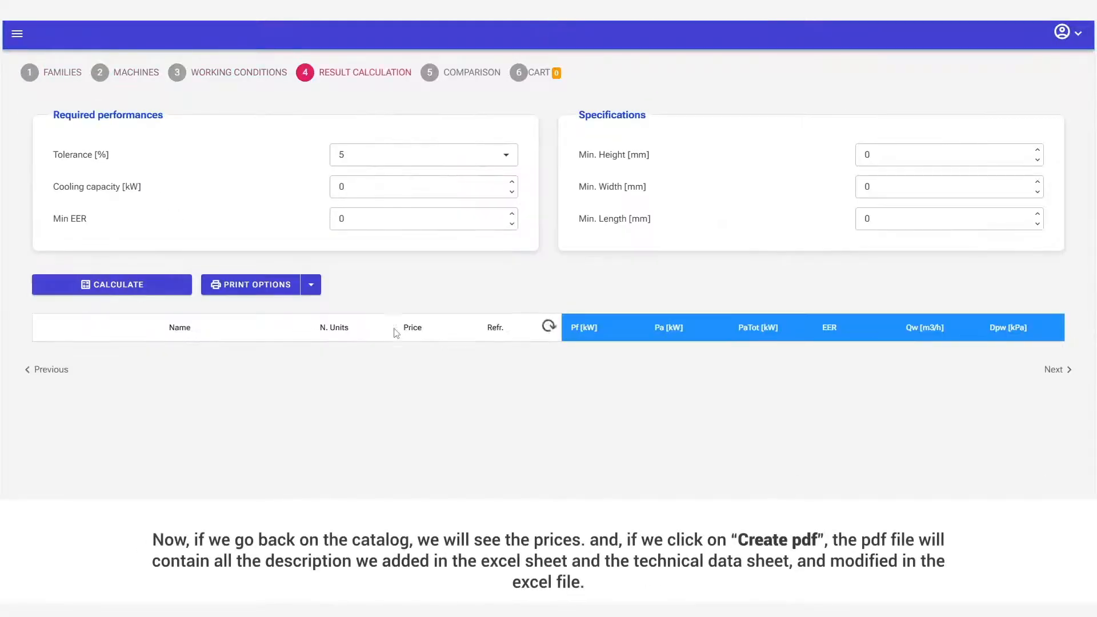
scroll(408, 333, down, 1)
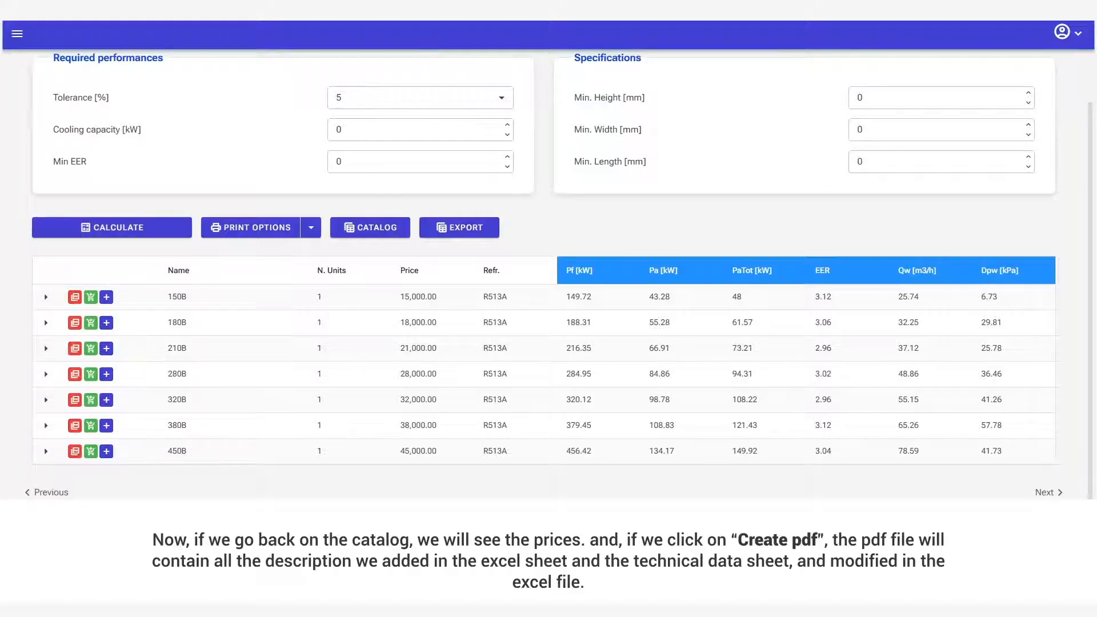
scroll(2, 494, up, 1)
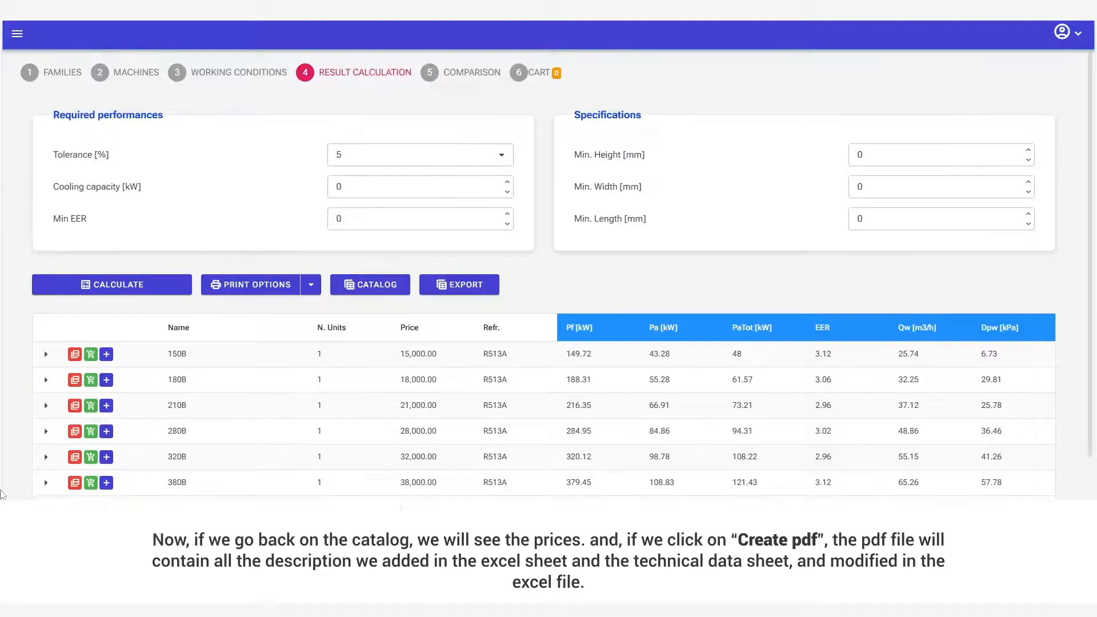
Create the PDF datasheet of the 180B model and review its component descriptions and technical data.
click(75, 381)
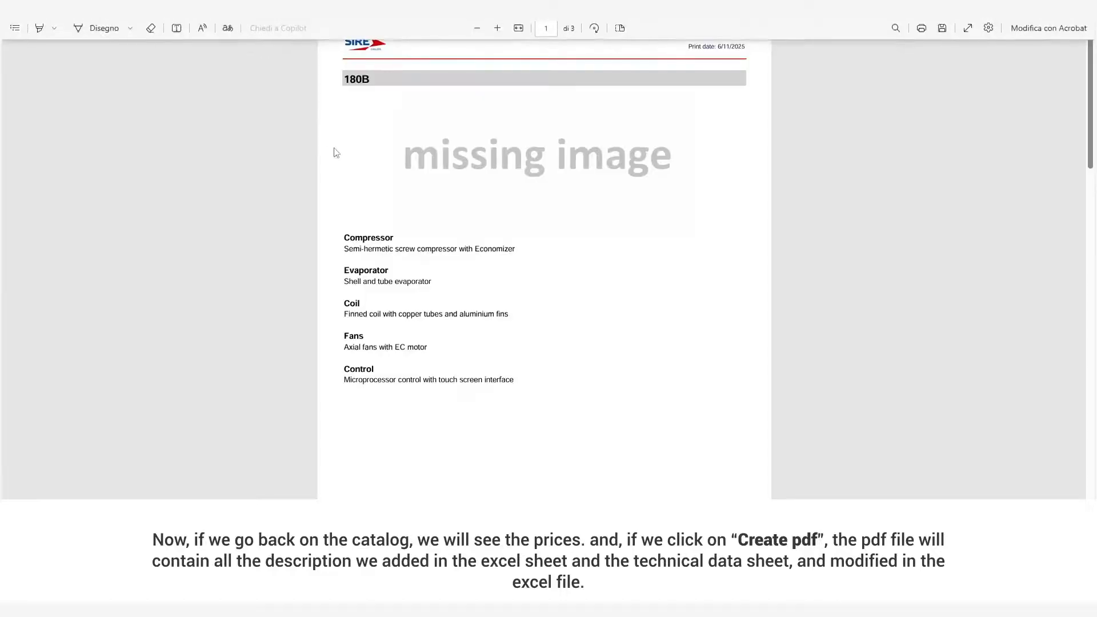
scroll(340, 164, down, 1)
scroll(341, 165, down, 2)
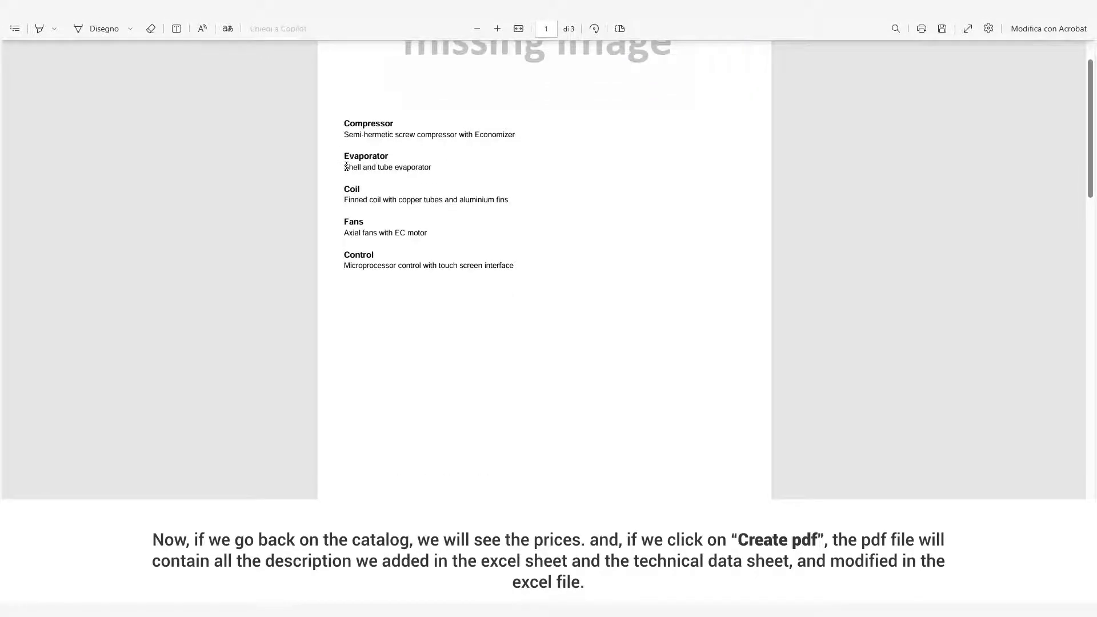
scroll(346, 166, down, 2)
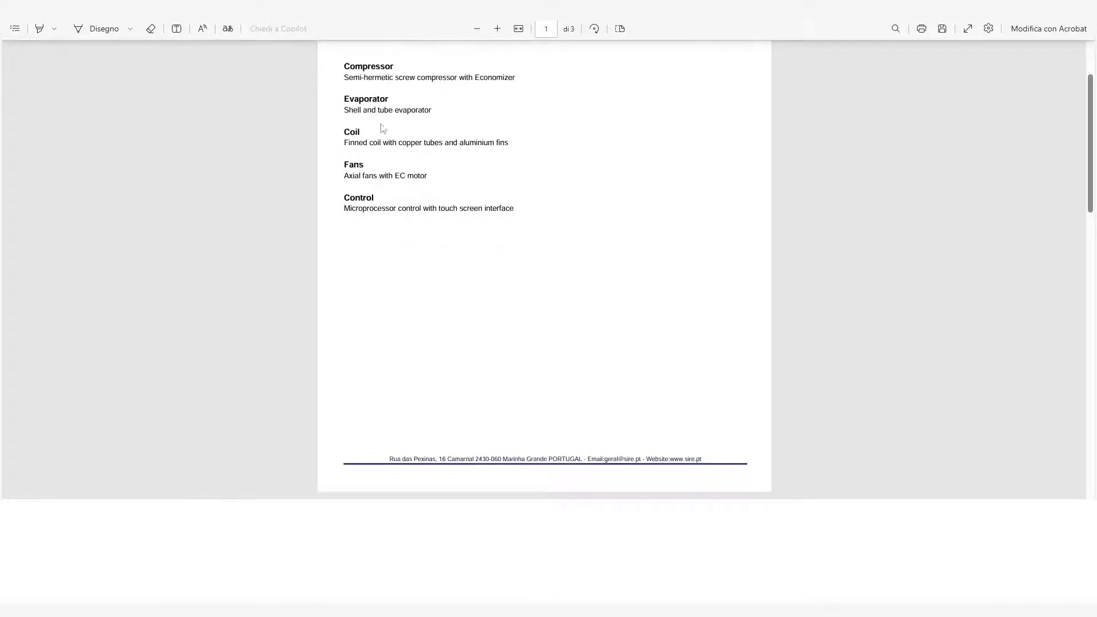
scroll(407, 164, down, 3)
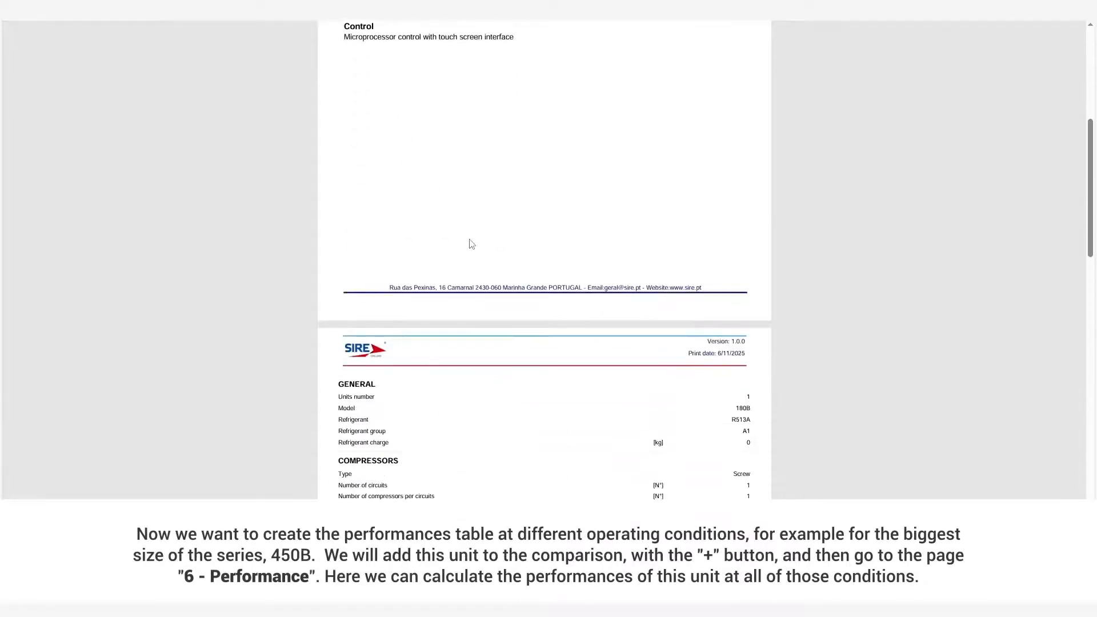
scroll(461, 248, down, 4)
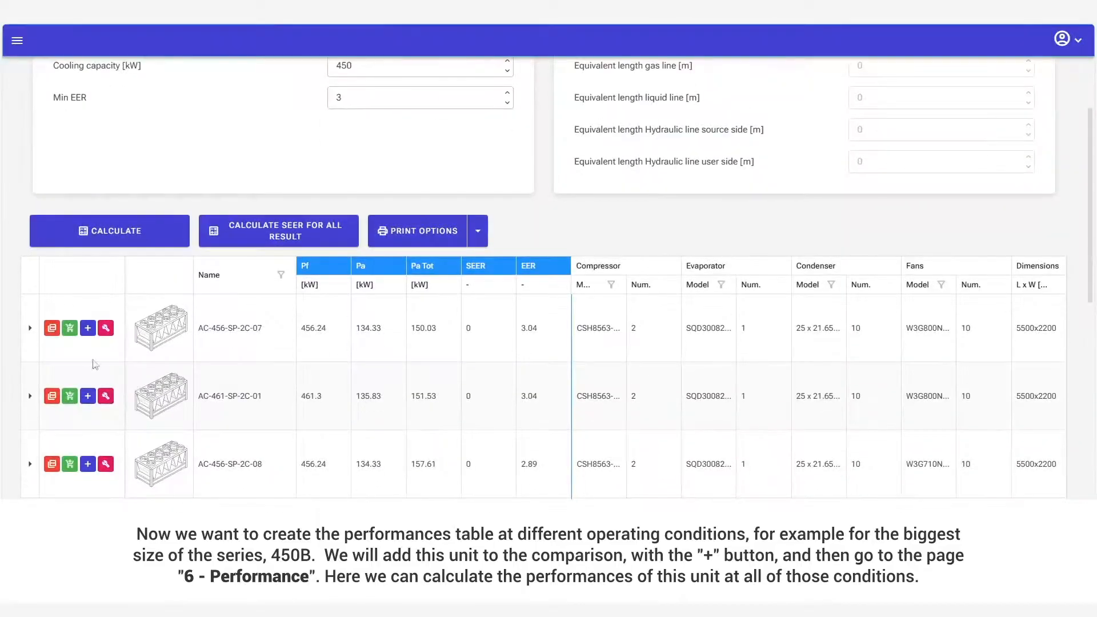
Add unit AC-456-SP-2C-07 to the comparison and open its performance table for different operating conditions.
click(89, 330)
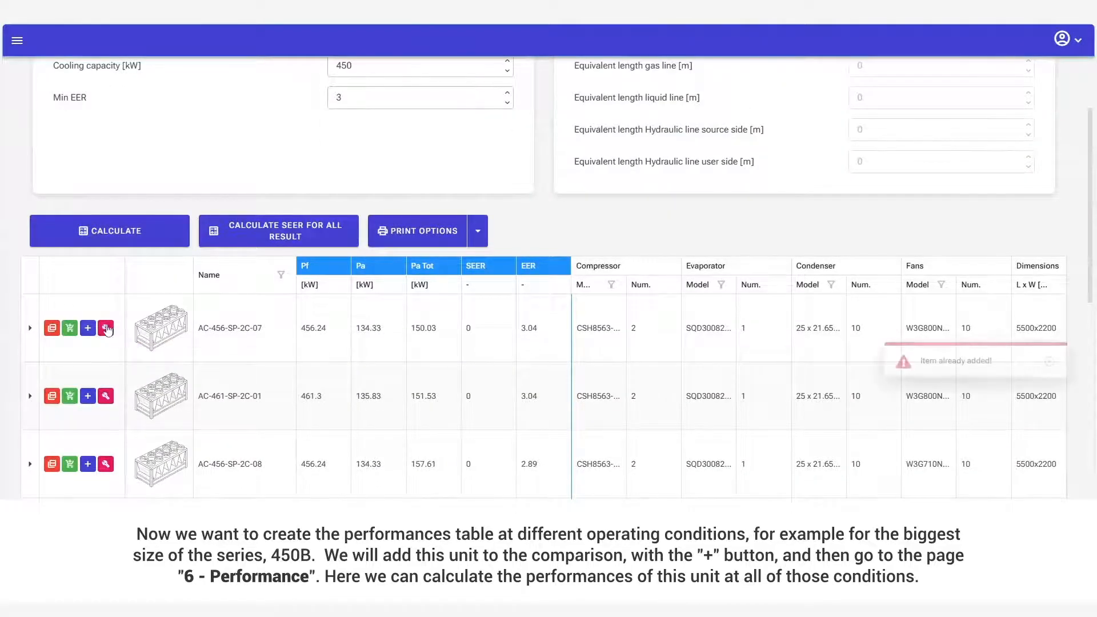
scroll(495, 277, up, 1)
scroll(495, 277, up, 2)
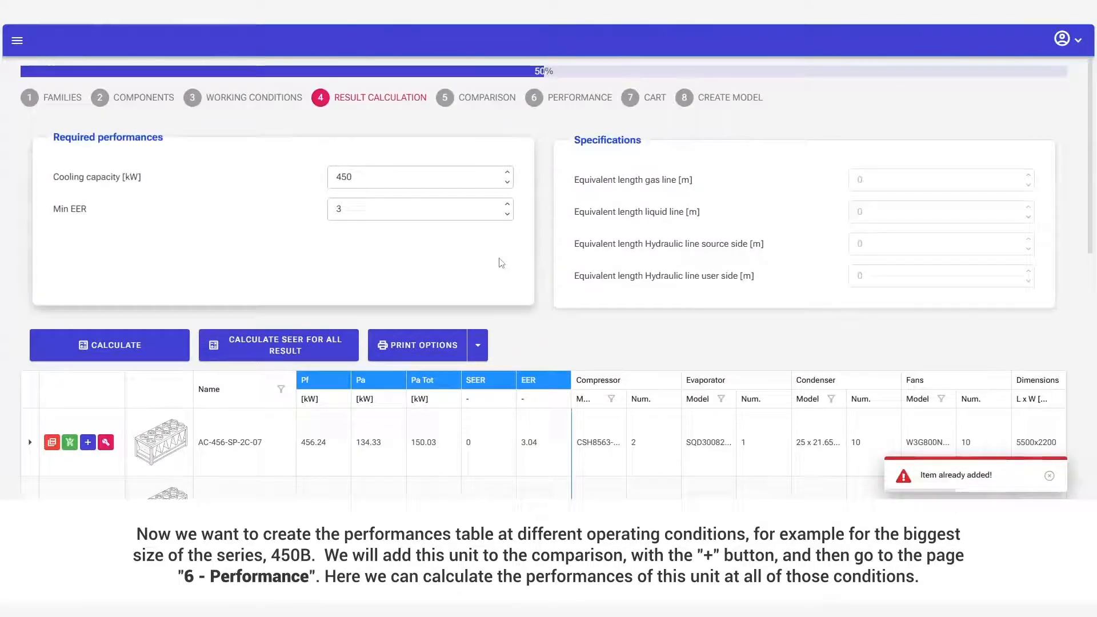
click(485, 103)
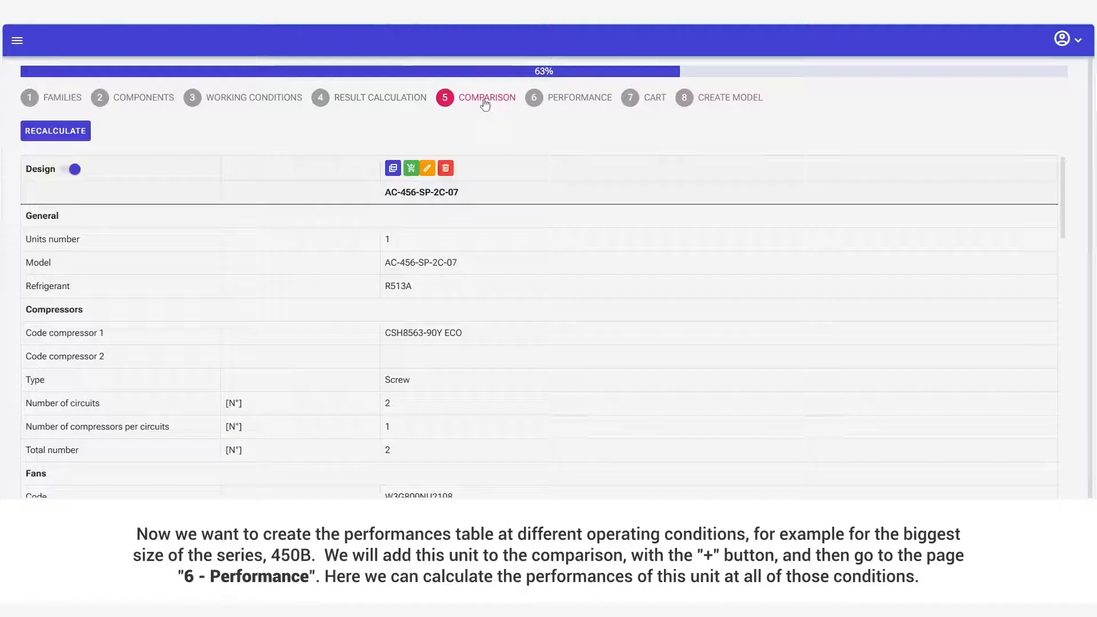
click(560, 100)
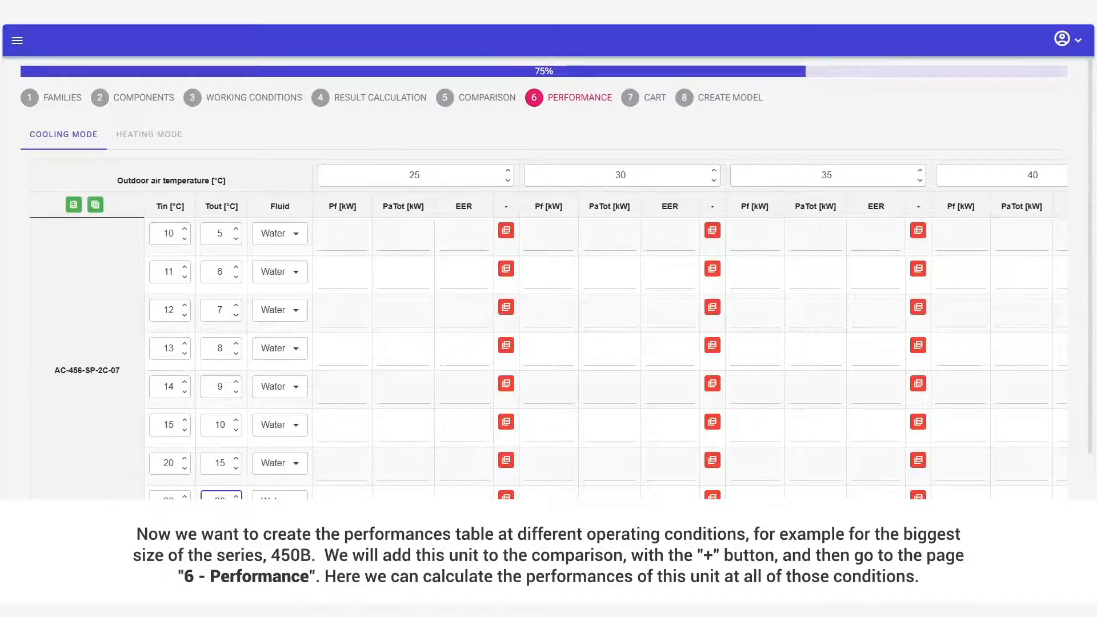
Set the outlet water temperature of the last cooling row to 17 °C and calculate the performances at all conditions.
text(17)
key(Tab)
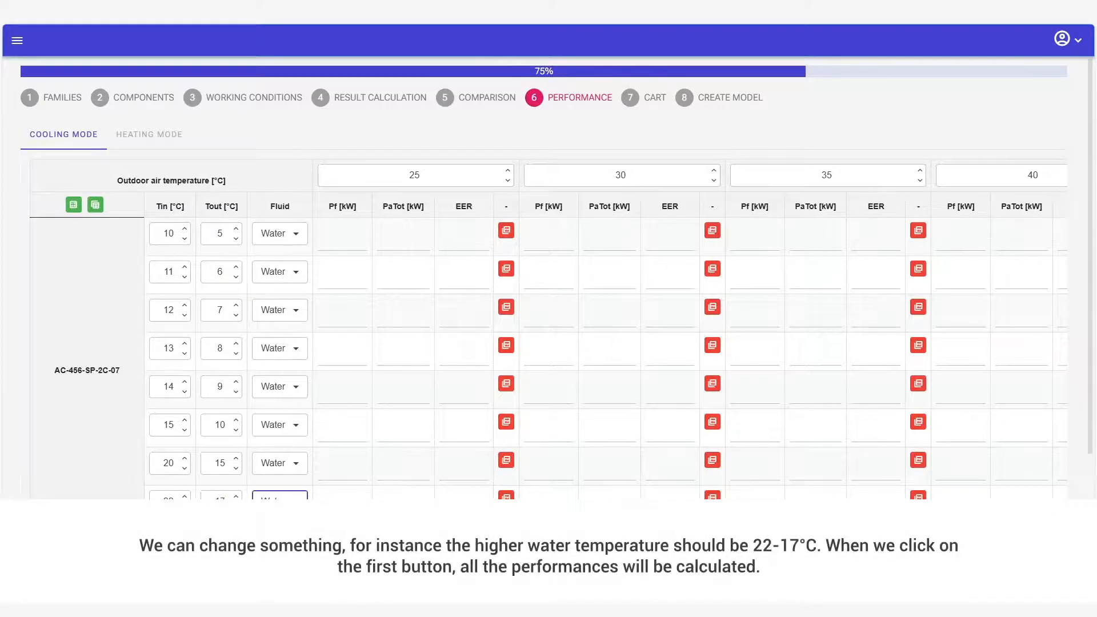
scroll(549, 275, down, 2)
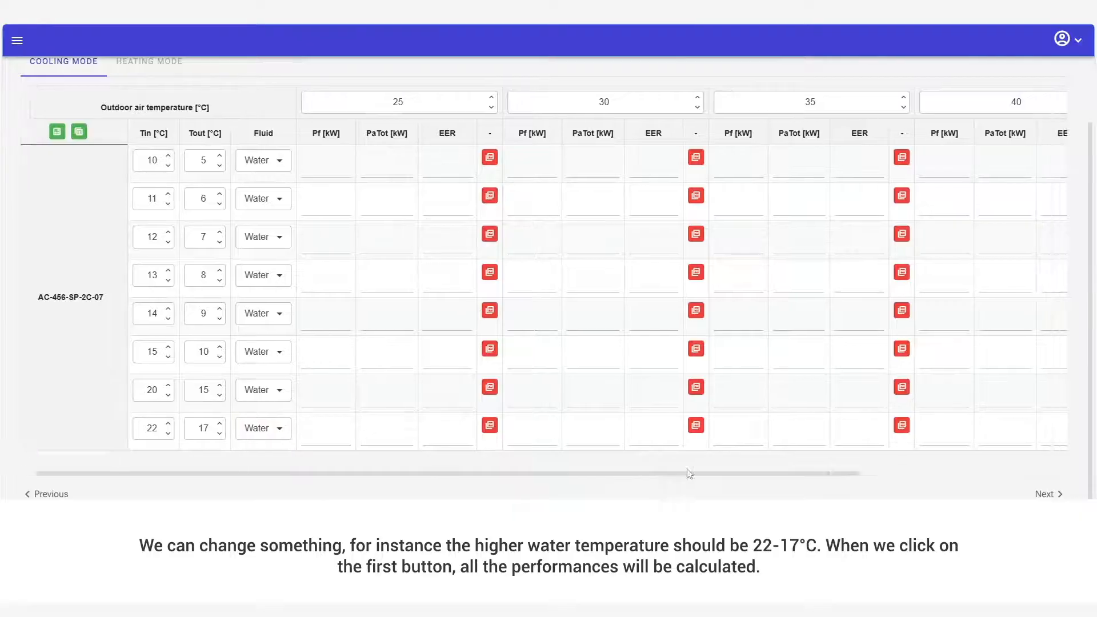
mouse_move(688, 473)
mouse_down()
mouse_move(936, 491)
mouse_move(680, 485)
mouse_up()
scroll(106, 210, up, 2)
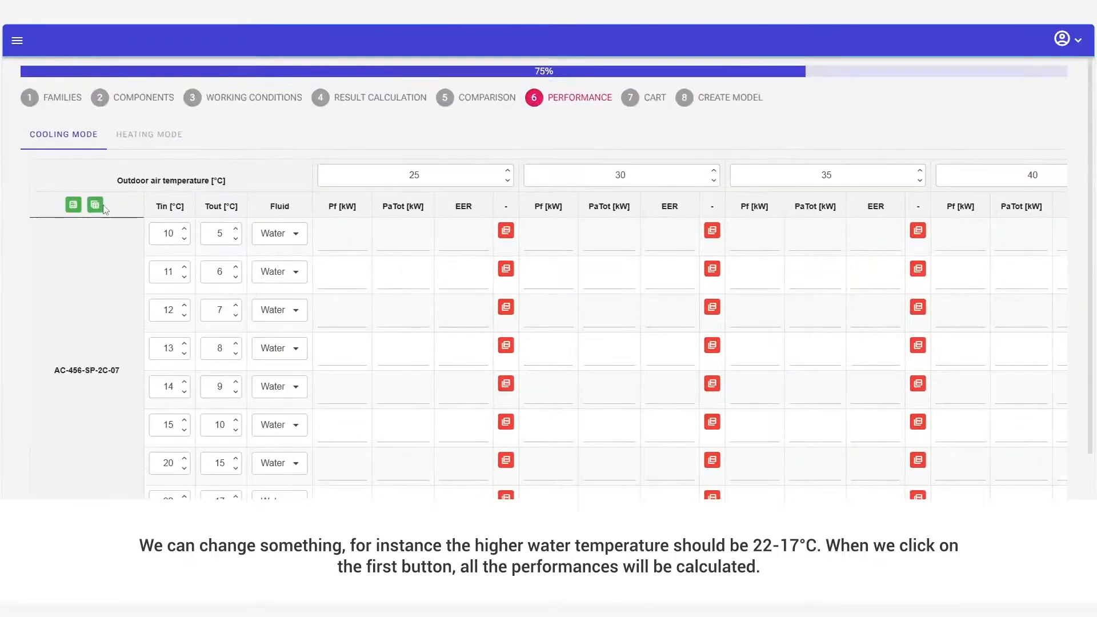
click(73, 206)
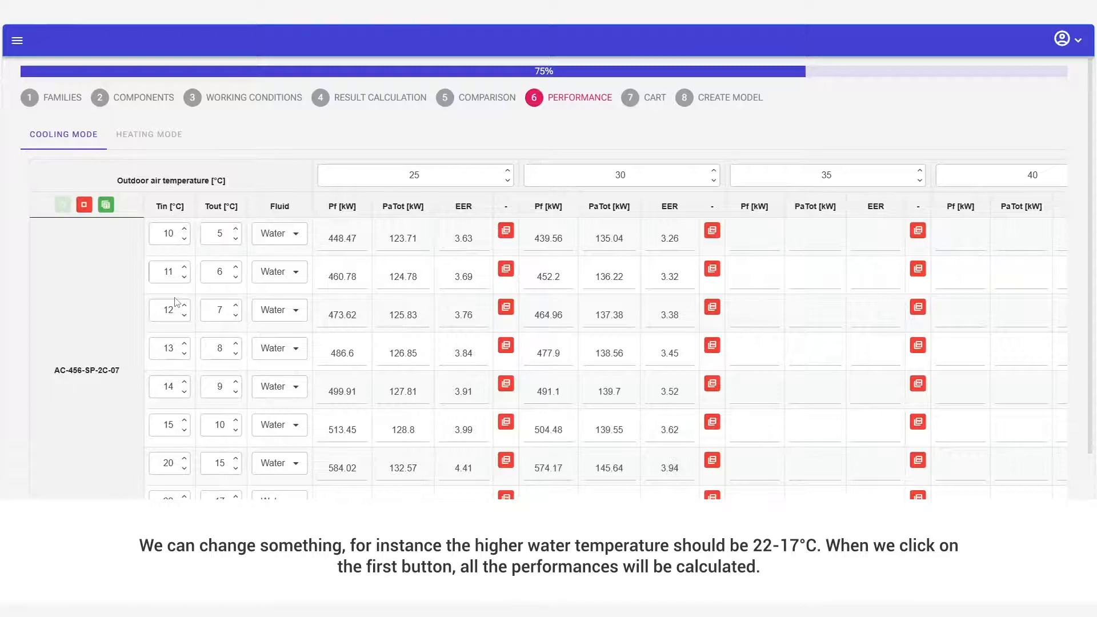
Export the performance table to Excel and generate the PDF datasheet for 30 °C outdoor air and 15/10 °C water.
scroll(801, 493, down, 1)
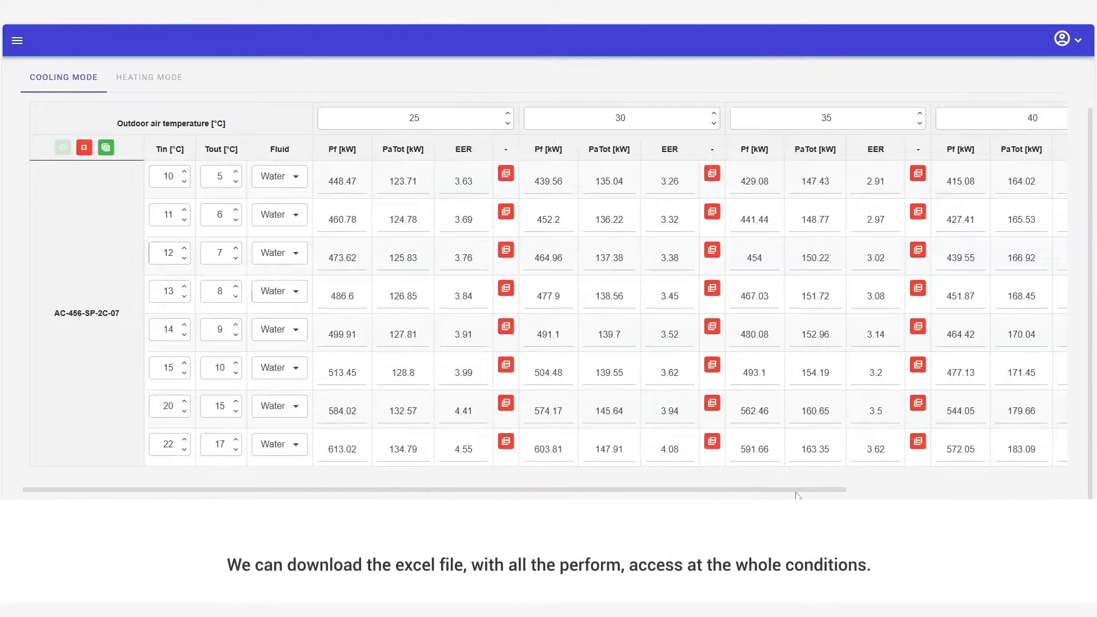
click(95, 148)
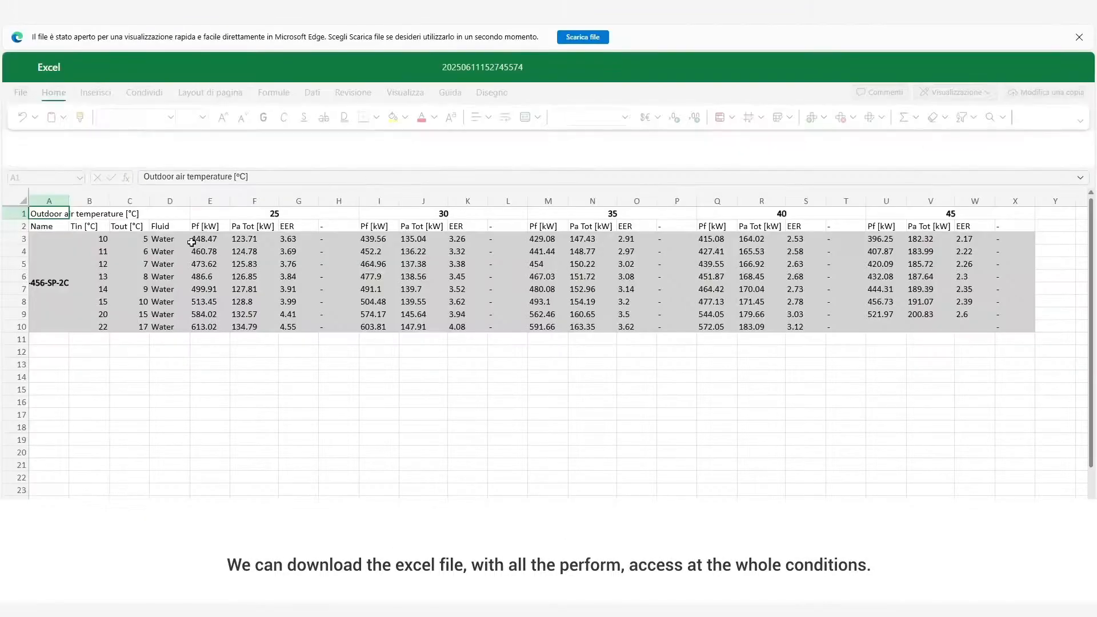
click(311, 264)
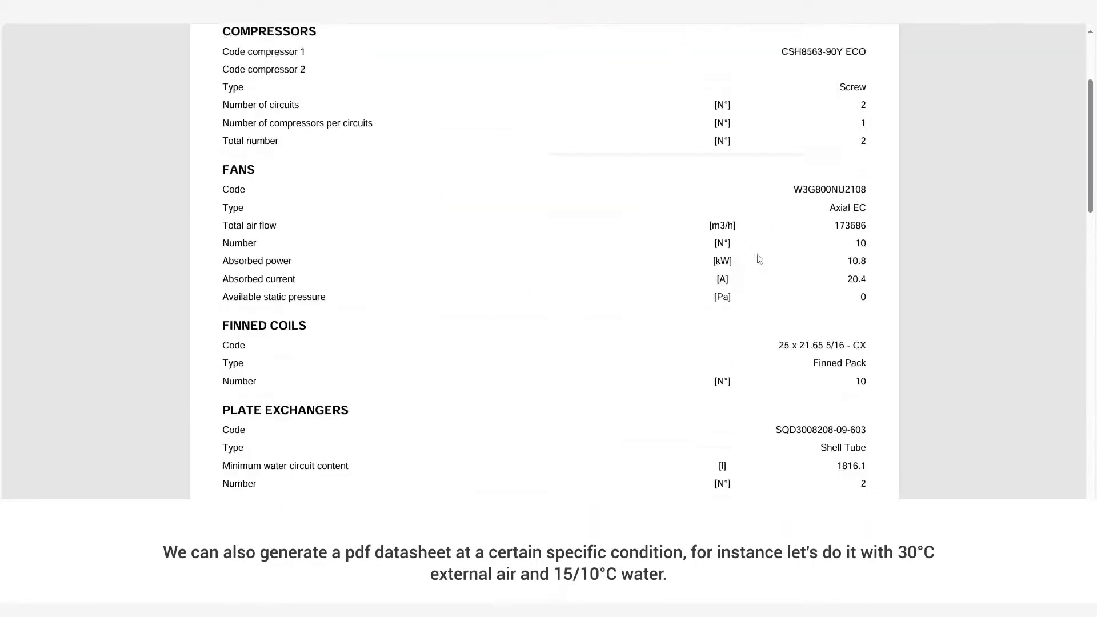
scroll(760, 259, down, 10)
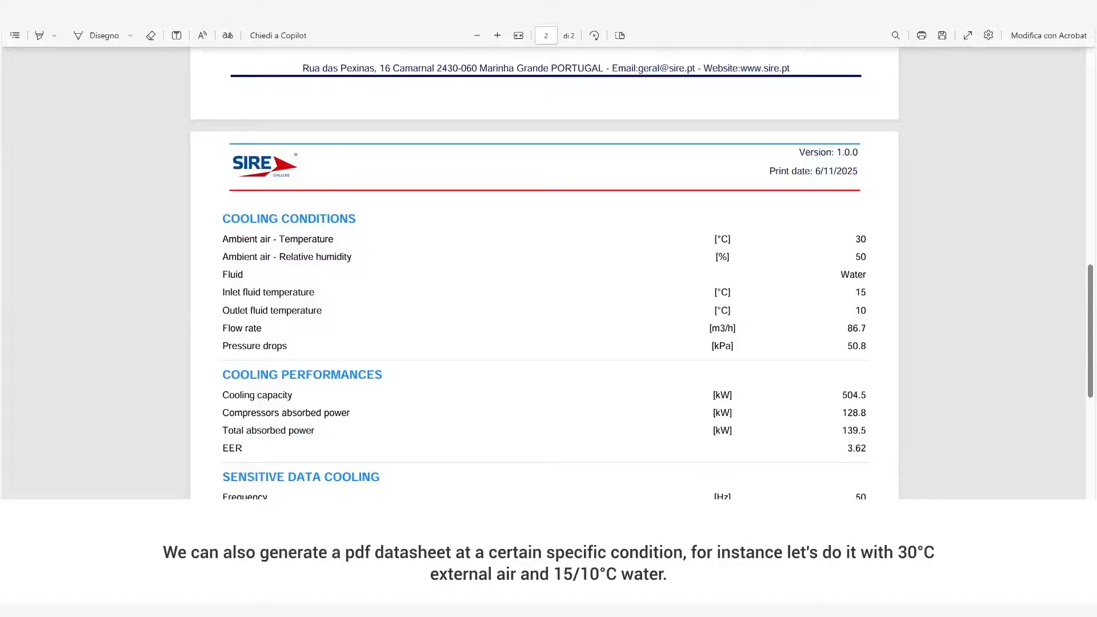